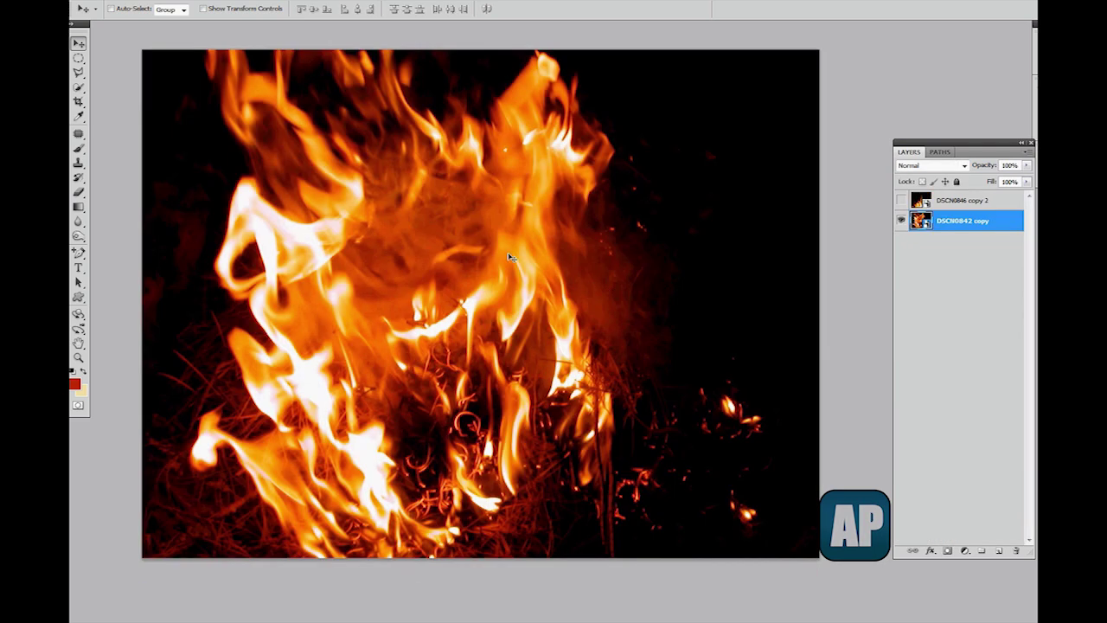
Toggle the visibility of the DSCN0846 copy 2 layer to compare the two fire photos
{"action": "left_click_drag", "start_coordinate": [412, 217], "coordinate": [426, 235]}
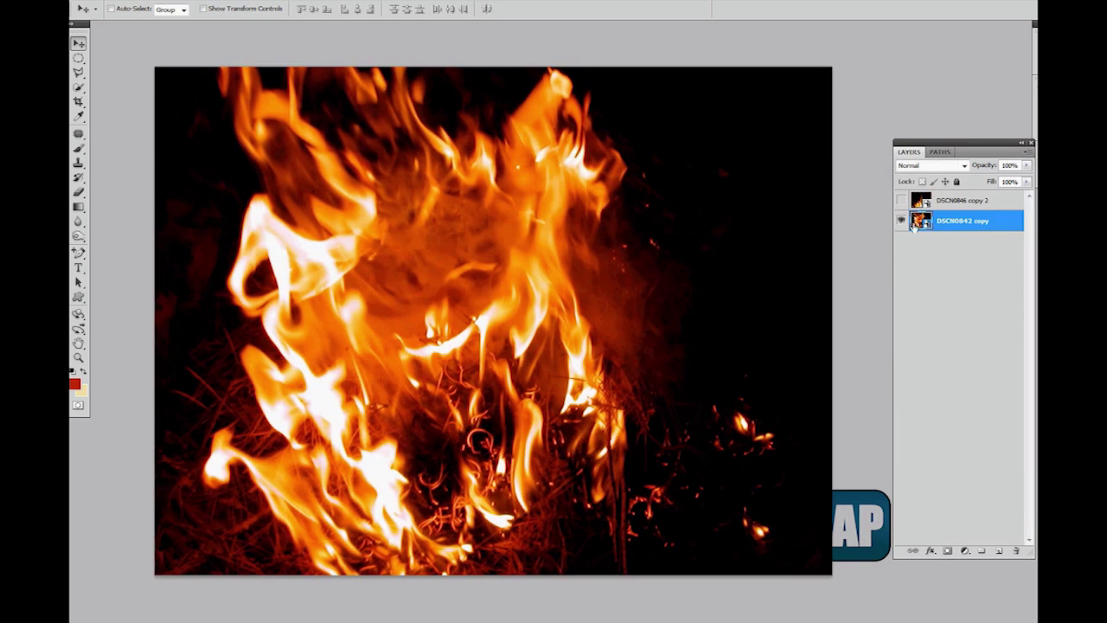
{"action": "left_click", "coordinate": [901, 200]}
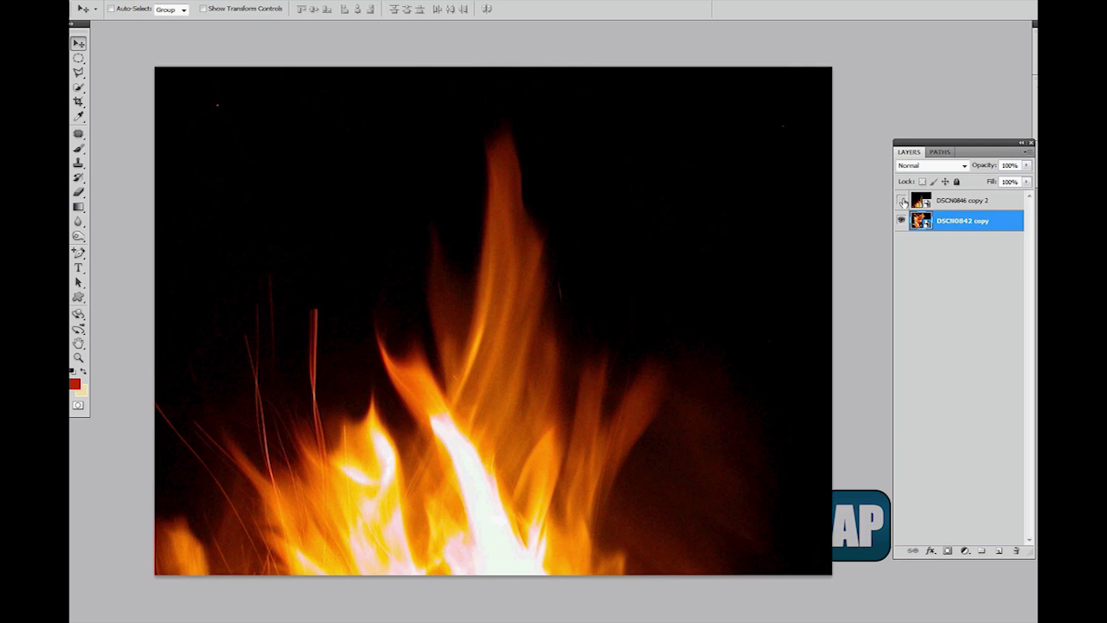
{"action": "left_click", "coordinate": [902, 201]}
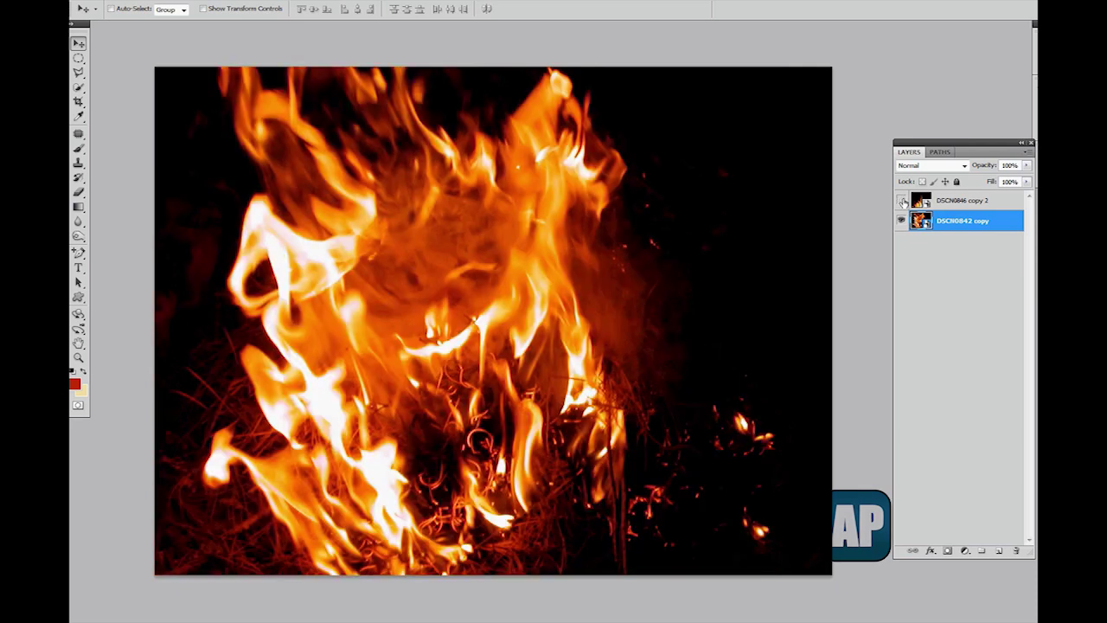
{"action": "left_click", "coordinate": [901, 201]}
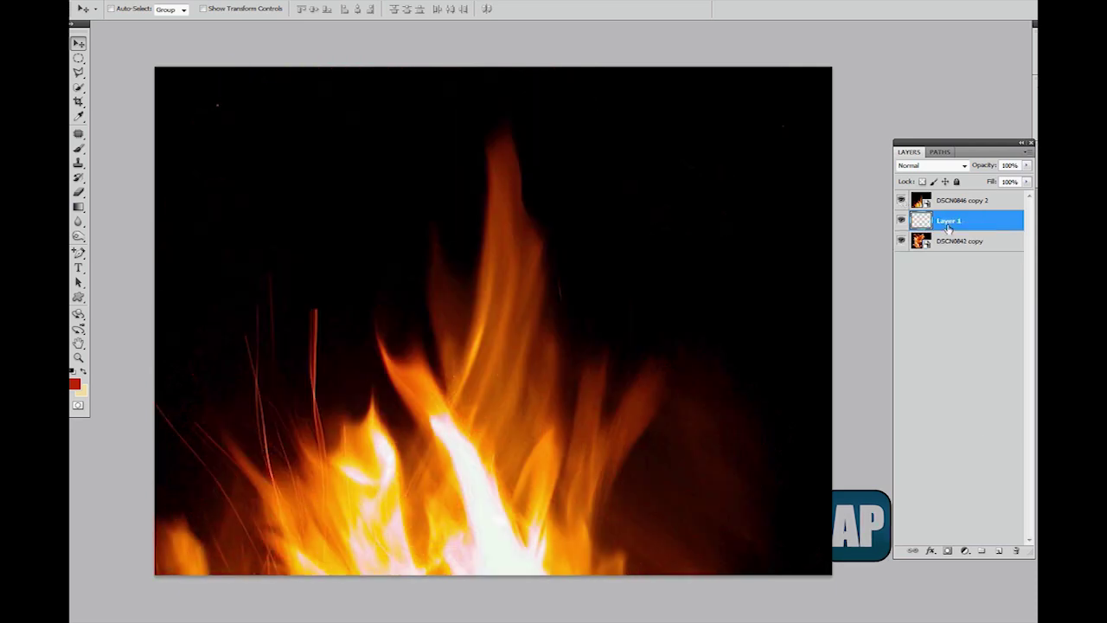
Move the empty Layer 1 to the bottom of the layer stack and hide both fire photo layers above it
{"action": "left_click_drag", "start_coordinate": [948, 228], "coordinate": [945, 250]}
{"action": "left_click", "coordinate": [901, 222]}
{"action": "left_click", "coordinate": [901, 205]}
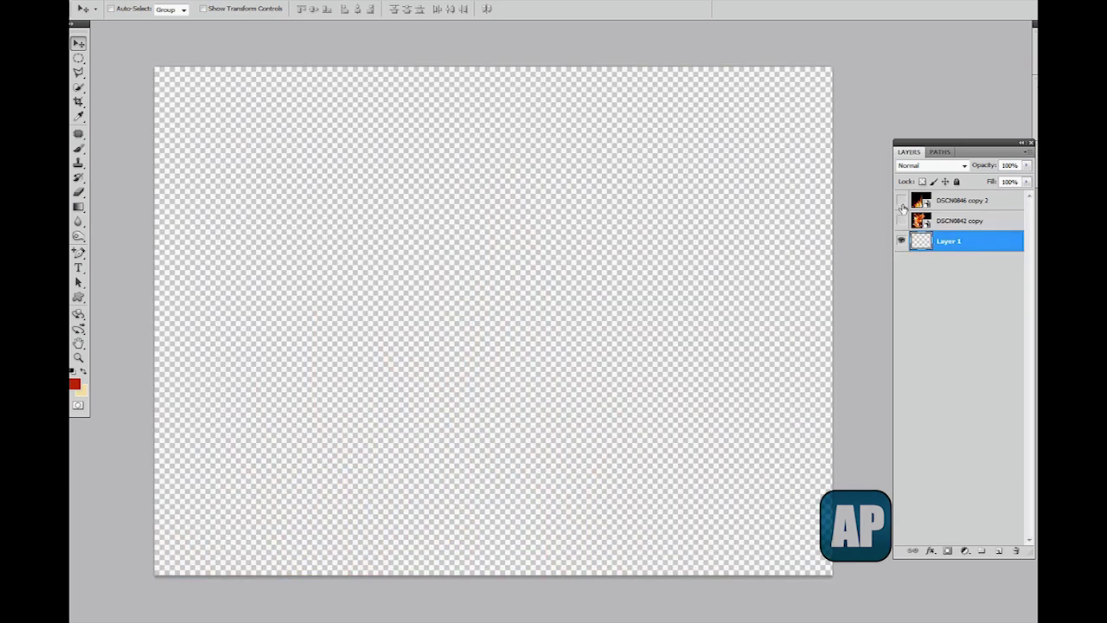
Fill Layer 1 with a diagonal linear gradient running from red at the canvas's upper-left corner to pale yellow at its lower-right corner
{"action": "left_click", "coordinate": [78, 207]}
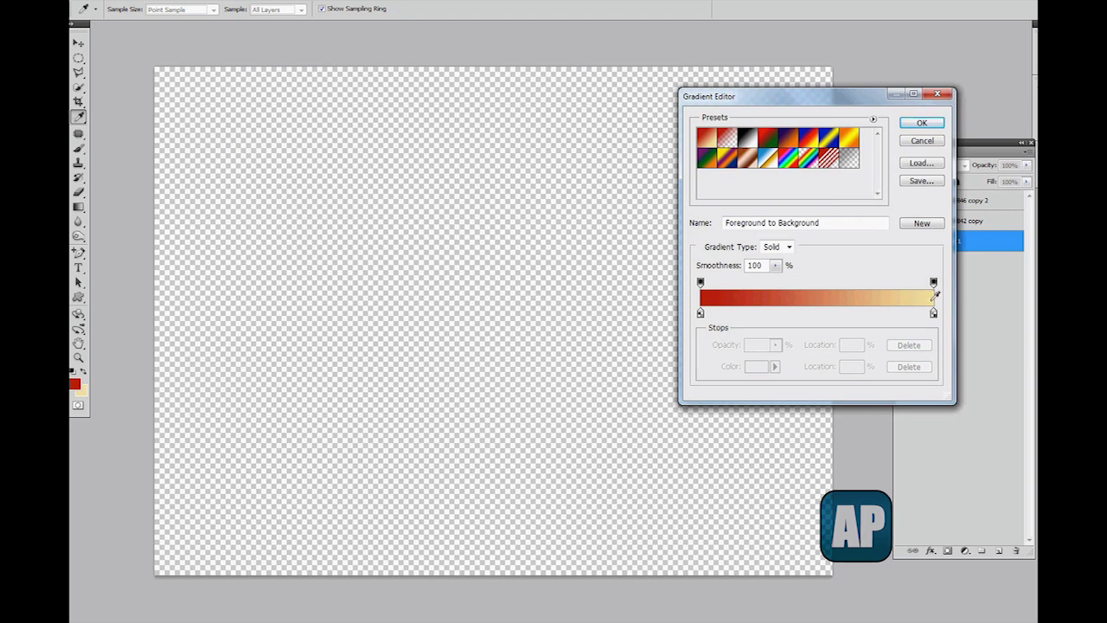
{"action": "left_click", "coordinate": [925, 122]}
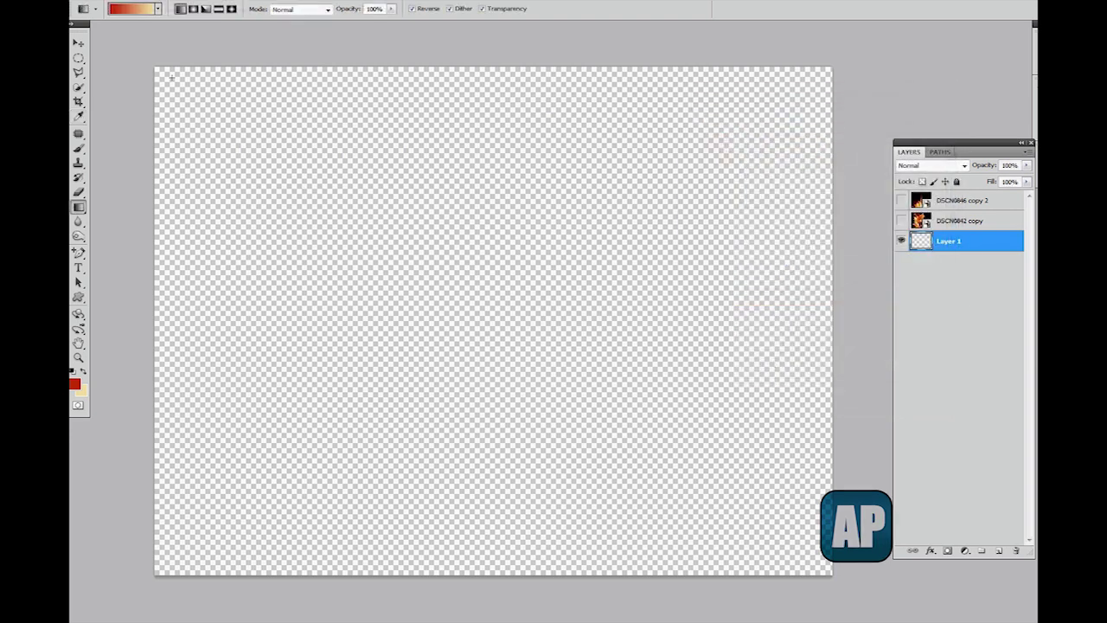
{"action": "mouse_move", "coordinate": [172, 76]}
{"action": "left_mouse_down"}
{"action": "mouse_move", "coordinate": [828, 569]}
{"action": "mouse_move", "coordinate": [266, 130]}
{"action": "mouse_move", "coordinate": [171, 94]}
{"action": "left_mouse_up"}
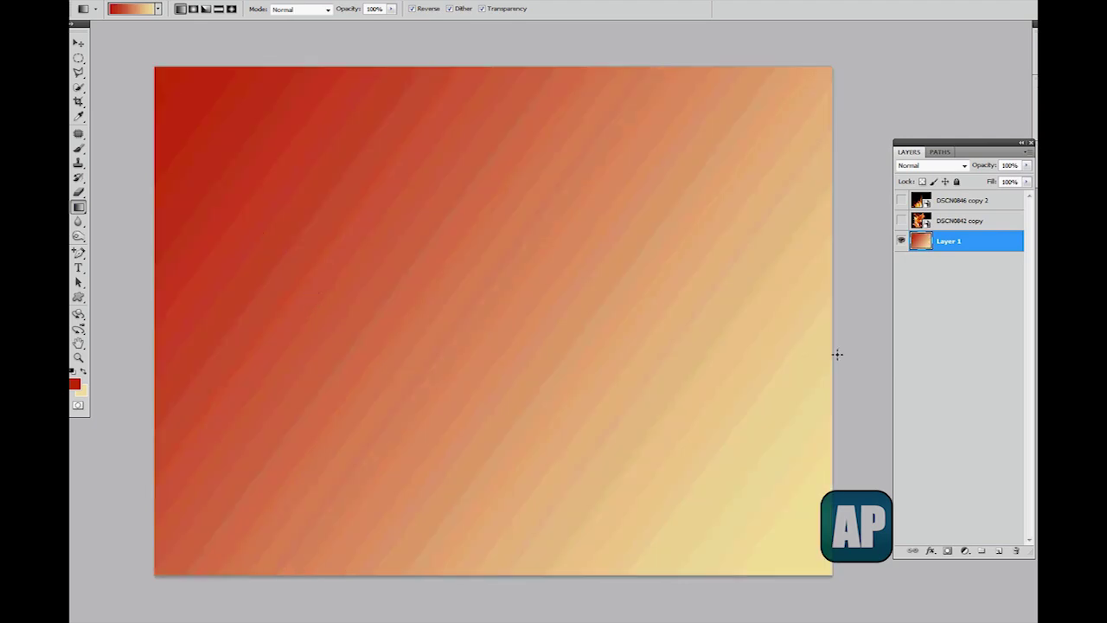
Make the DSCN0842 copy and DSCN0846 copy 2 photo layers visible again
{"action": "left_click", "coordinate": [901, 220]}
{"action": "left_click", "coordinate": [901, 221]}
{"action": "left_click", "coordinate": [901, 220]}
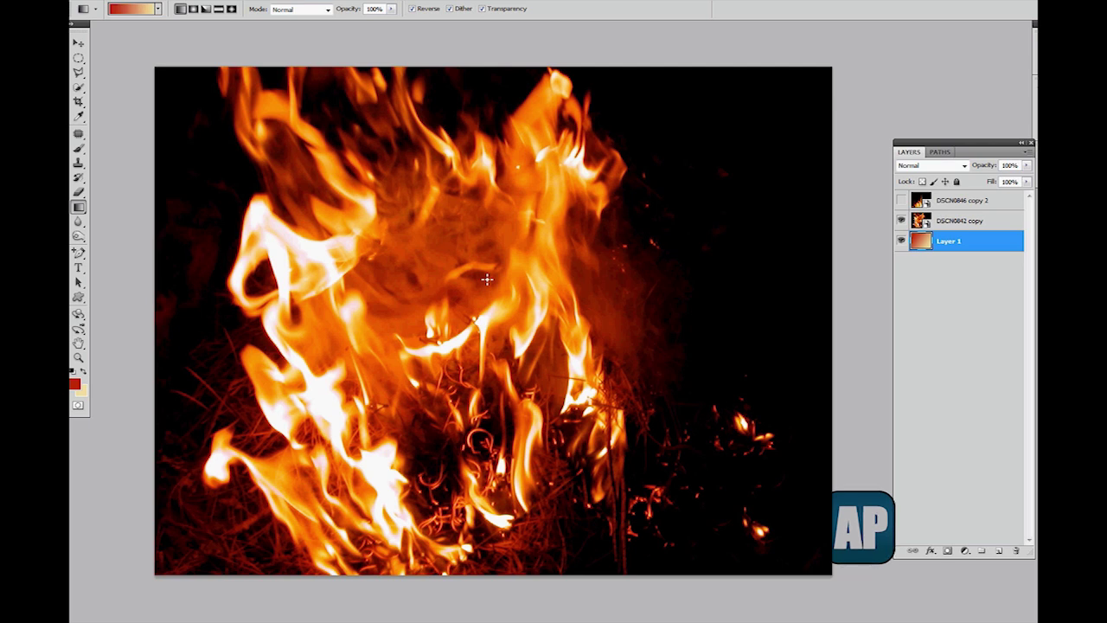
{"action": "left_click", "coordinate": [902, 201]}
Choose the Custom Shape tool and load the All shapes set, replacing the current shapes
{"action": "left_click", "coordinate": [79, 297]}
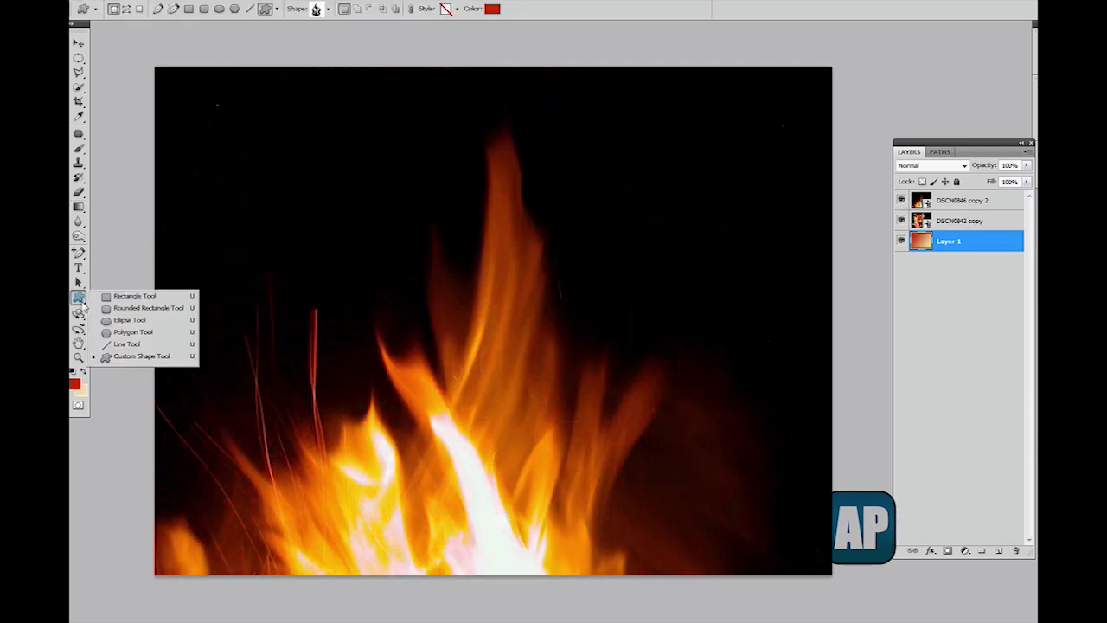
{"action": "left_click", "coordinate": [117, 359]}
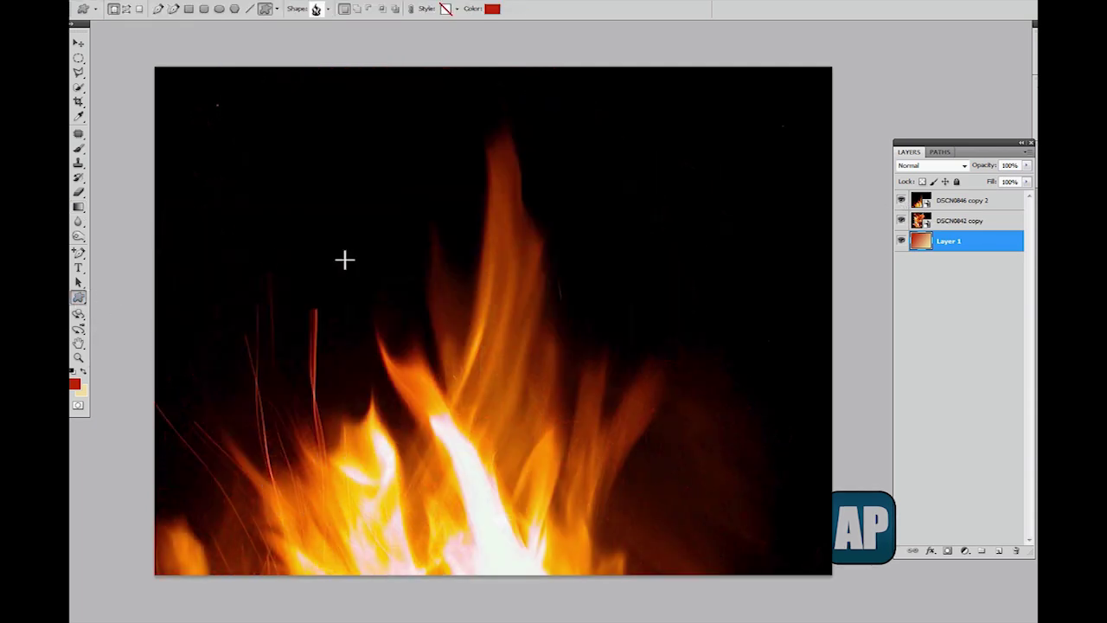
{"action": "left_click", "coordinate": [79, 298]}
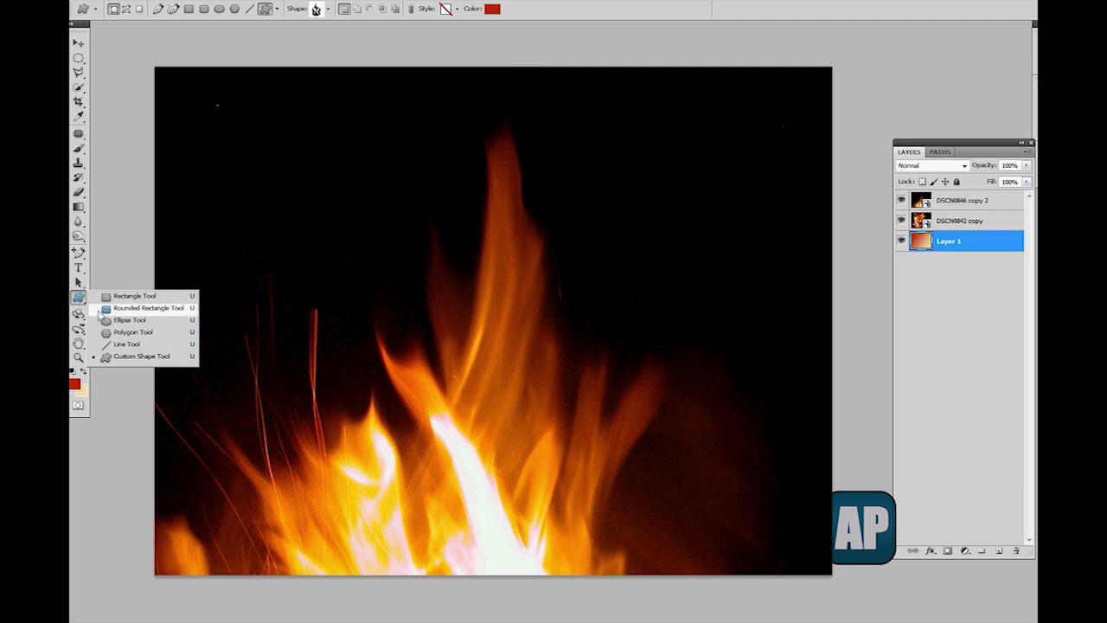
{"action": "left_click", "coordinate": [169, 360]}
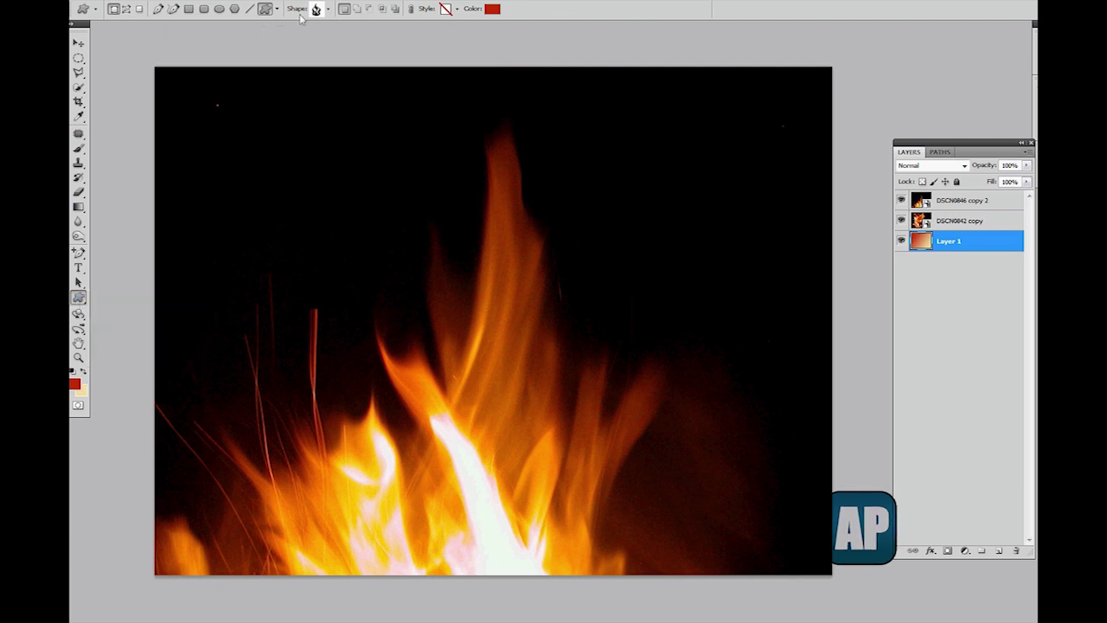
{"action": "left_click", "coordinate": [328, 9]}
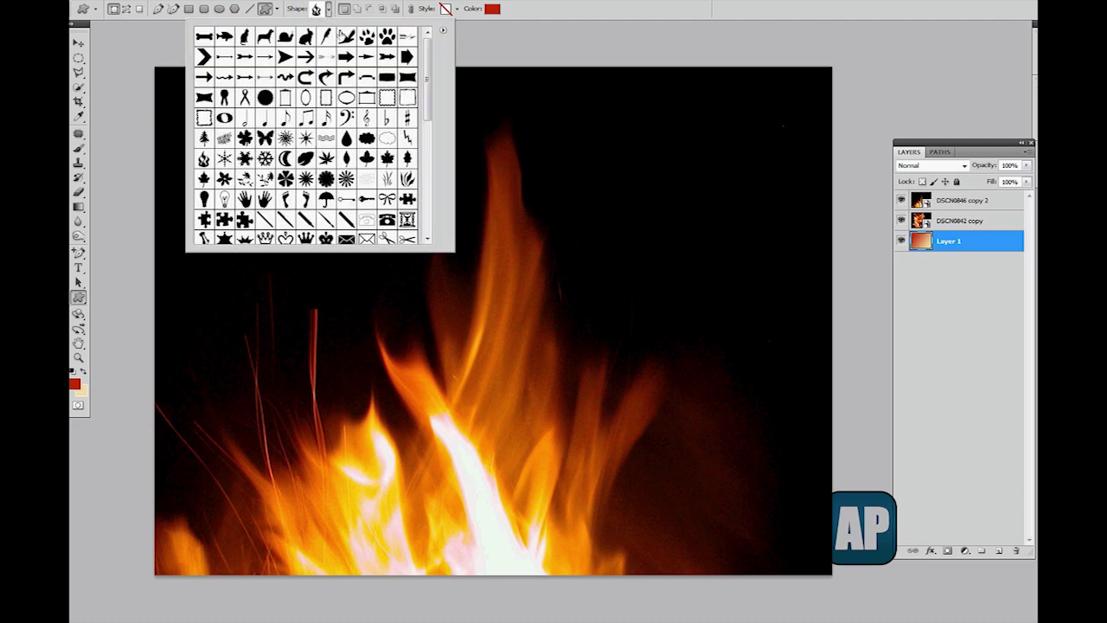
{"action": "scroll", "coordinate": [432, 89], "scroll_direction": "down", "scroll_amount": 5}
{"action": "left_click_drag", "start_coordinate": [432, 89], "coordinate": [430, 56]}
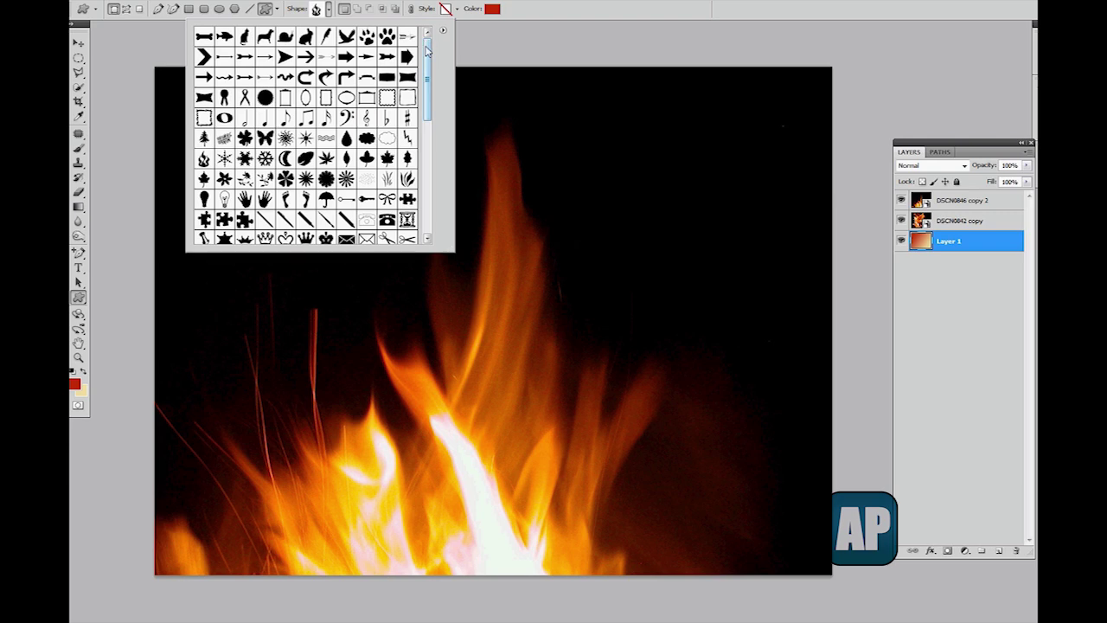
{"action": "mouse_move", "coordinate": [426, 51]}
{"action": "left_mouse_down"}
{"action": "mouse_move", "coordinate": [438, 159]}
{"action": "mouse_move", "coordinate": [441, 37]}
{"action": "left_mouse_up"}
{"action": "left_click", "coordinate": [442, 32]}
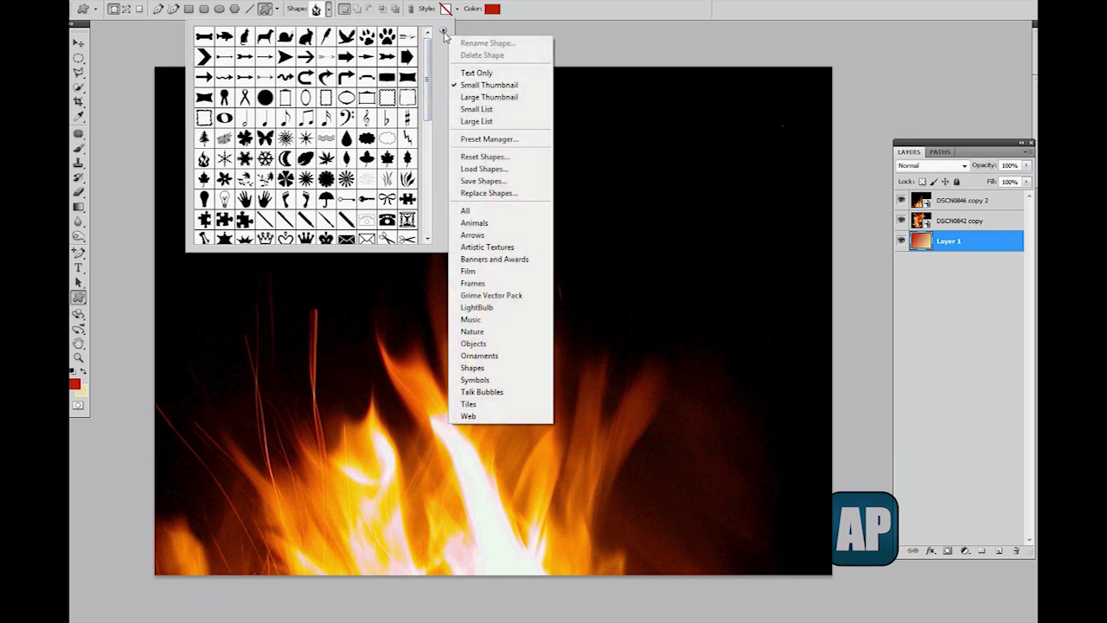
{"action": "left_click", "coordinate": [489, 212]}
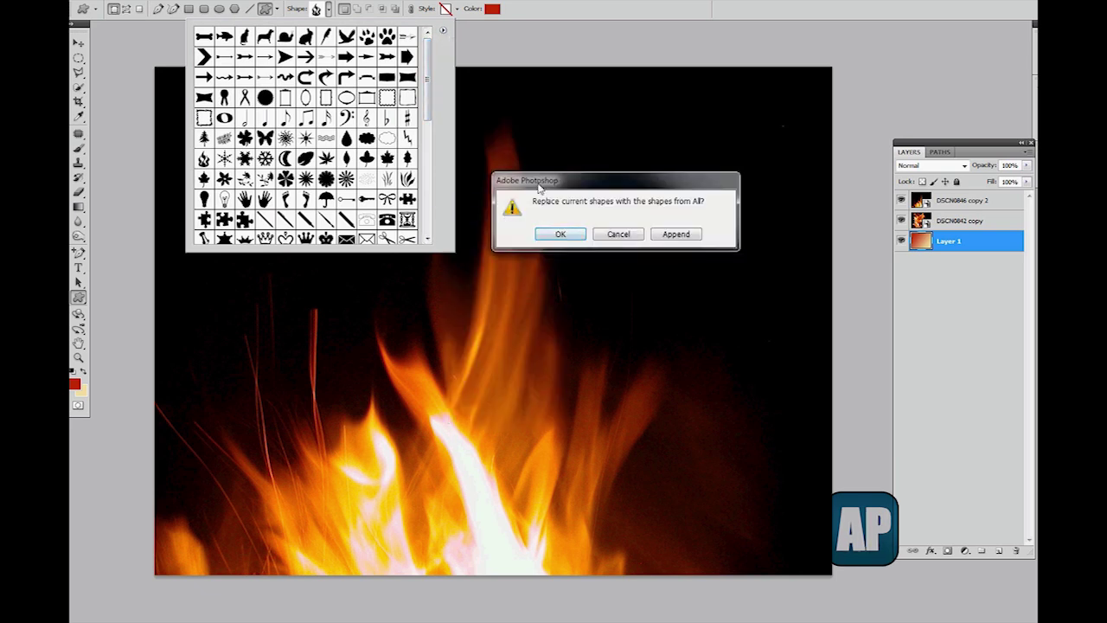
{"action": "left_click", "coordinate": [557, 236]}
Draw a large three-pronged flame custom shape and place it over the lower middle of the canvas
{"action": "mouse_move", "coordinate": [427, 112]}
{"action": "left_mouse_down"}
{"action": "mouse_move", "coordinate": [428, 156]}
{"action": "mouse_move", "coordinate": [435, 102]}
{"action": "left_mouse_up"}
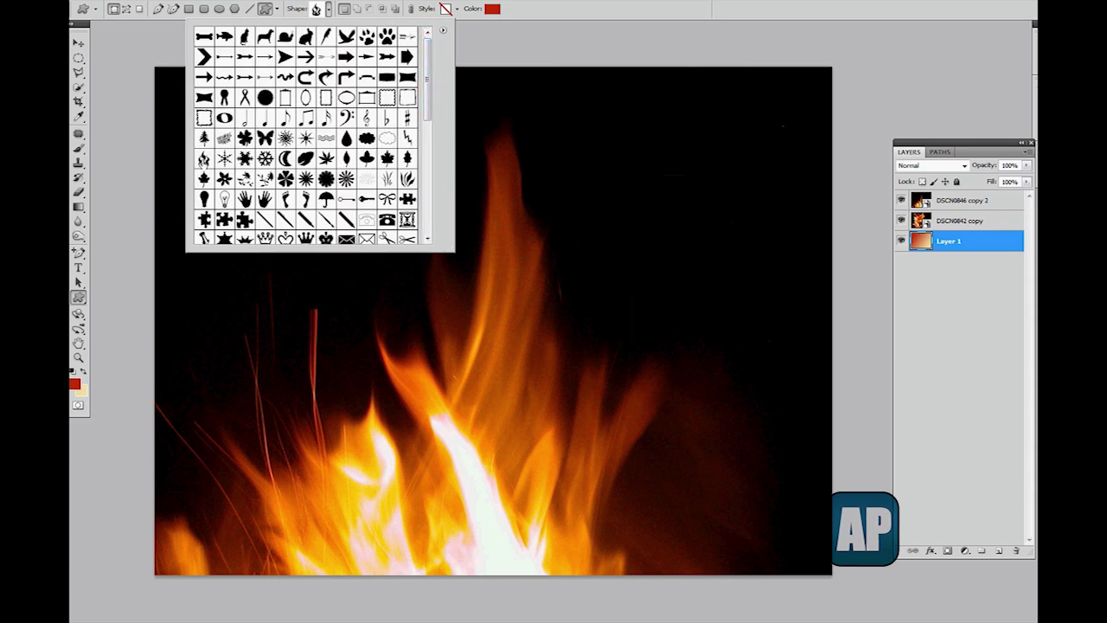
{"action": "double_click", "coordinate": [203, 158]}
{"action": "left_click", "coordinate": [319, 15]}
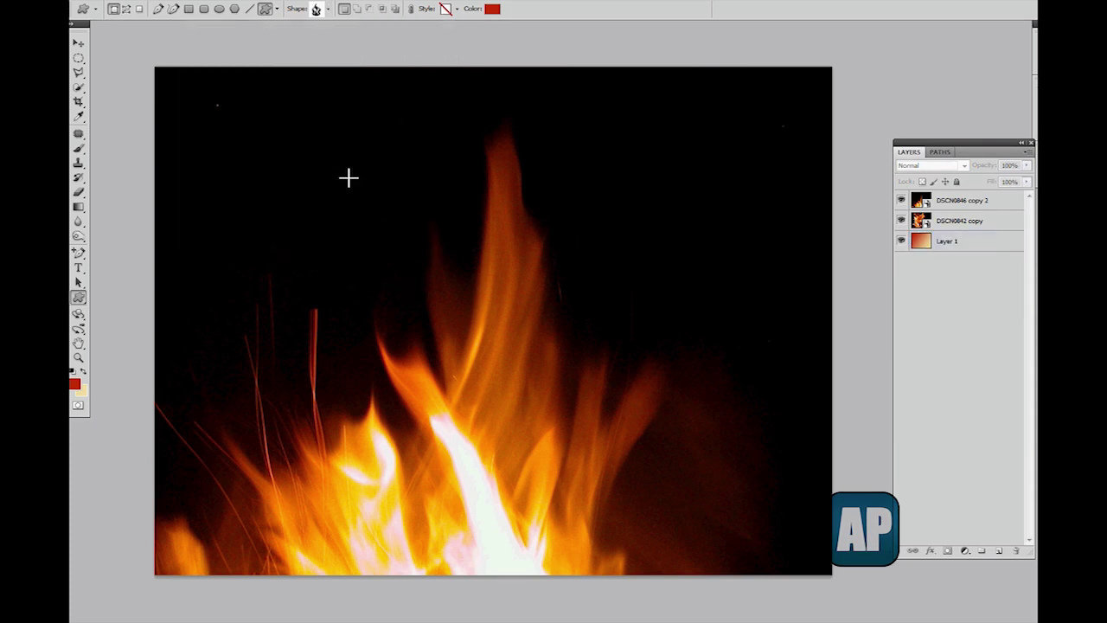
{"action": "left_click_drag", "start_coordinate": [277, 106], "coordinate": [501, 460]}
{"action": "key", "text": "v"}
{"action": "left_click_drag", "start_coordinate": [398, 242], "coordinate": [493, 346]}
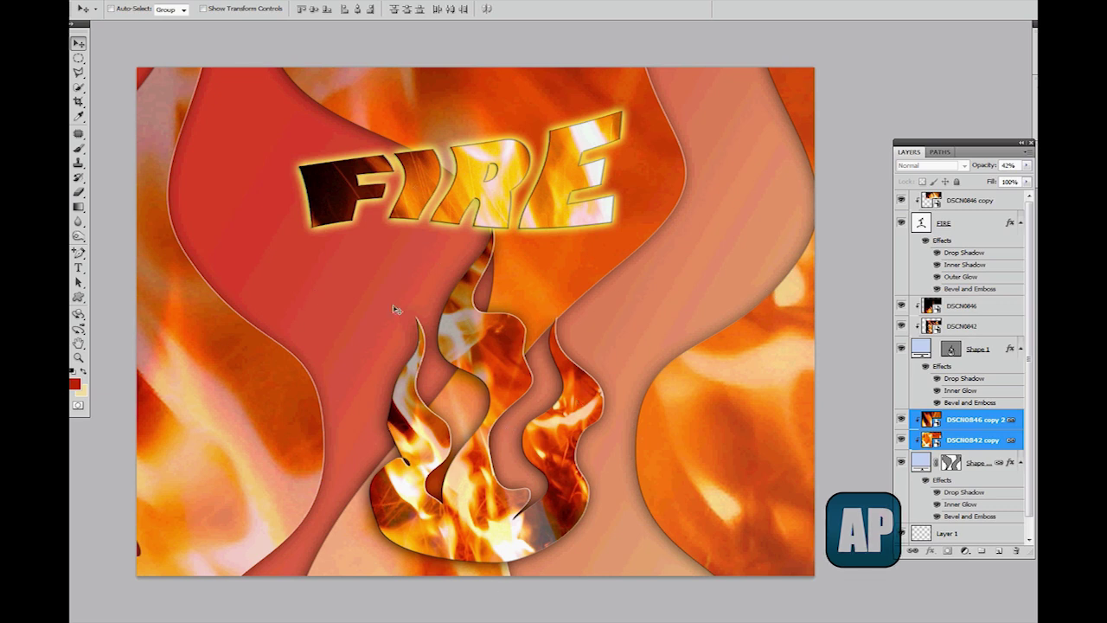
{"action": "left_click", "coordinate": [983, 206]}
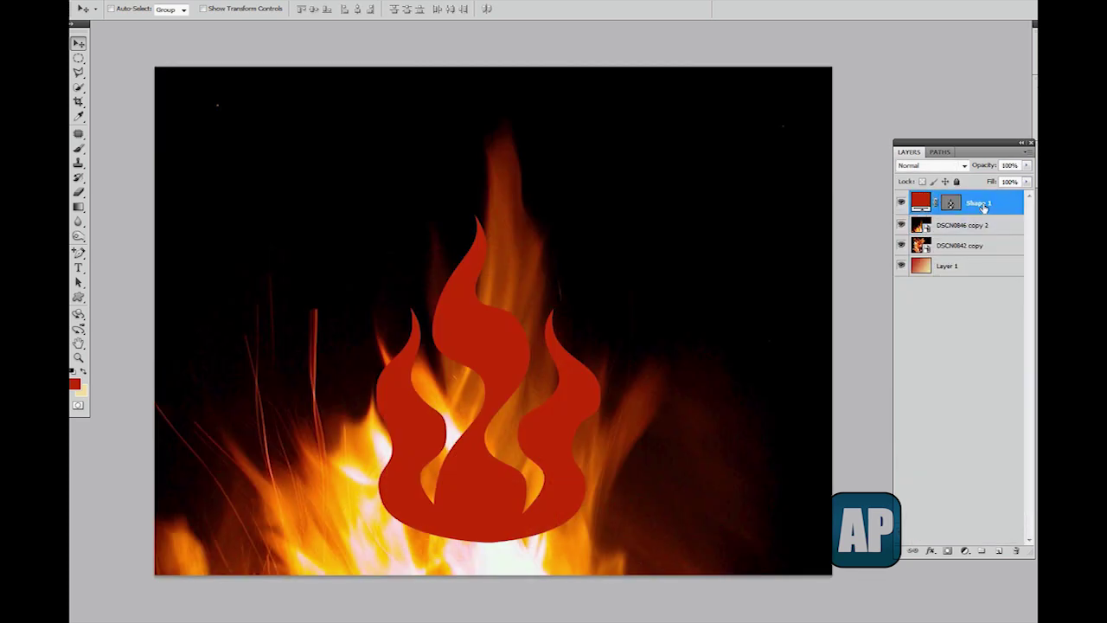
{"action": "left_click", "coordinate": [980, 206], "text": "ctrl"}
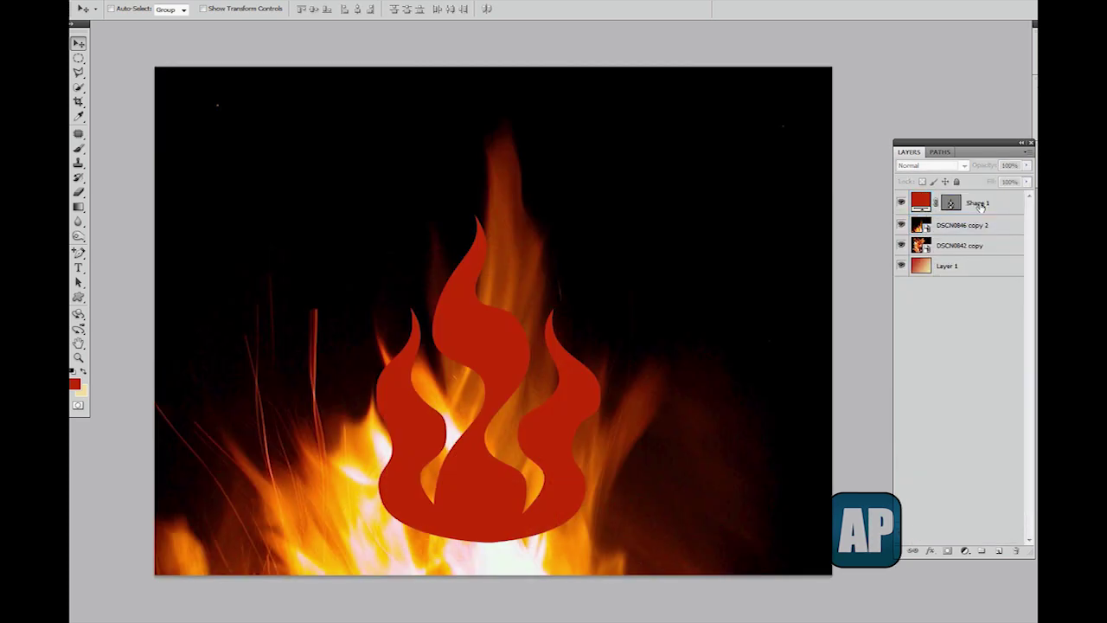
{"action": "left_click", "coordinate": [973, 226]}
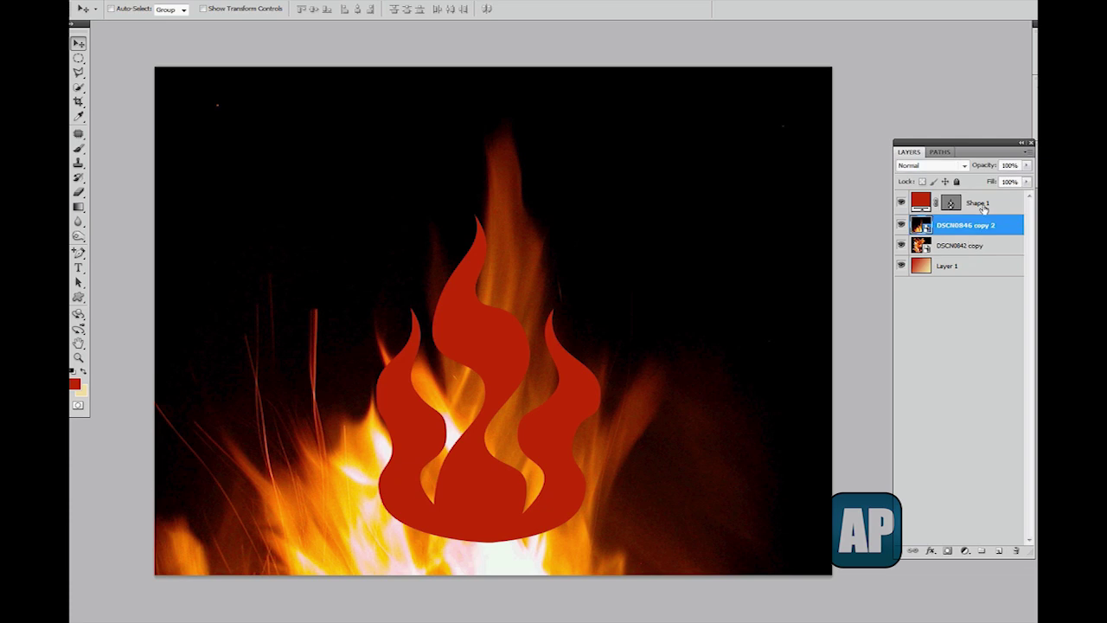
{"action": "left_click", "coordinate": [983, 207]}
{"action": "left_click", "coordinate": [981, 226]}
Move the Shape 1 layer directly beneath the DSCN0846 copy 2 layer
{"action": "left_click", "coordinate": [983, 207]}
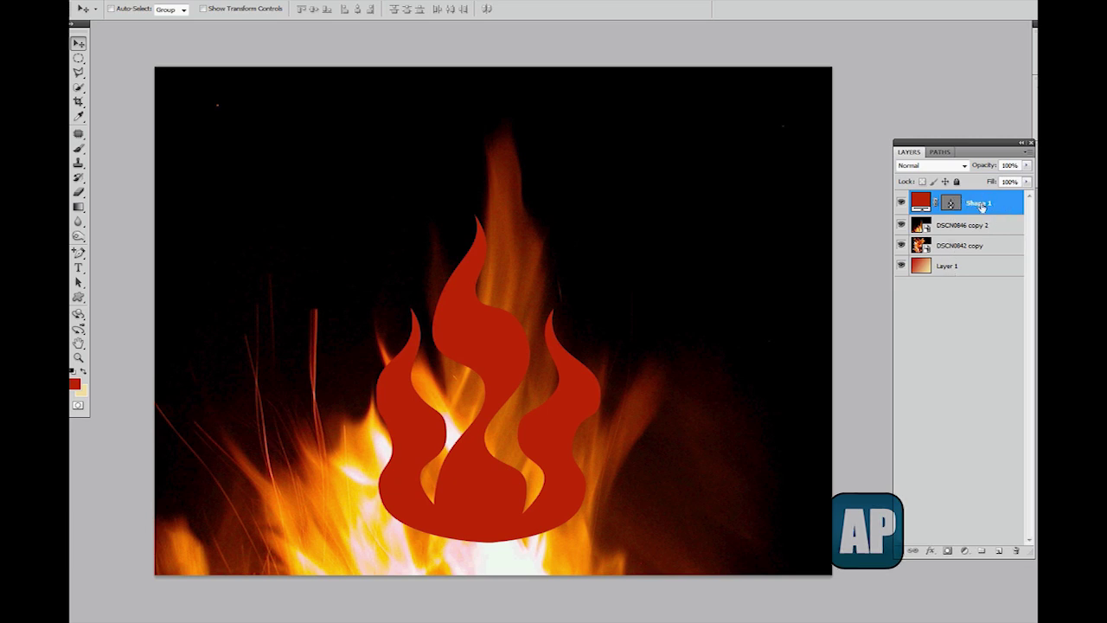
{"action": "left_click_drag", "start_coordinate": [981, 206], "coordinate": [978, 235]}
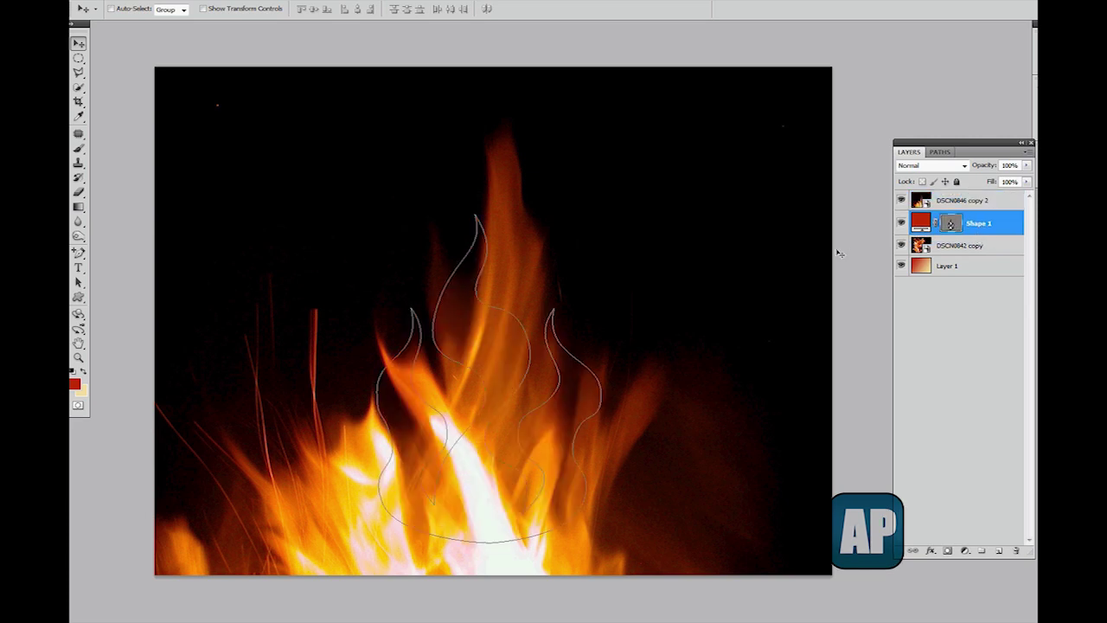
Shift the DSCN0846 copy 2 photo about half a canvas width to the right and rename its layer 2
{"action": "key", "text": "alt+]"}
{"action": "left_click_drag", "start_coordinate": [415, 278], "coordinate": [759, 279]}
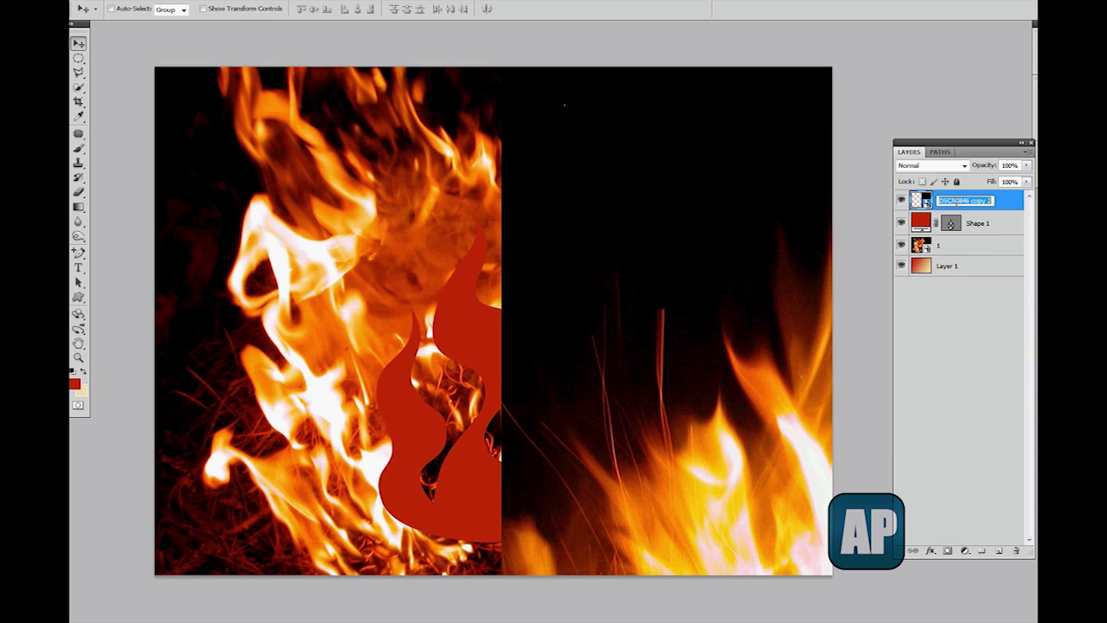
{"action": "type", "text": "2"}
{"action": "left_click", "coordinate": [951, 358]}
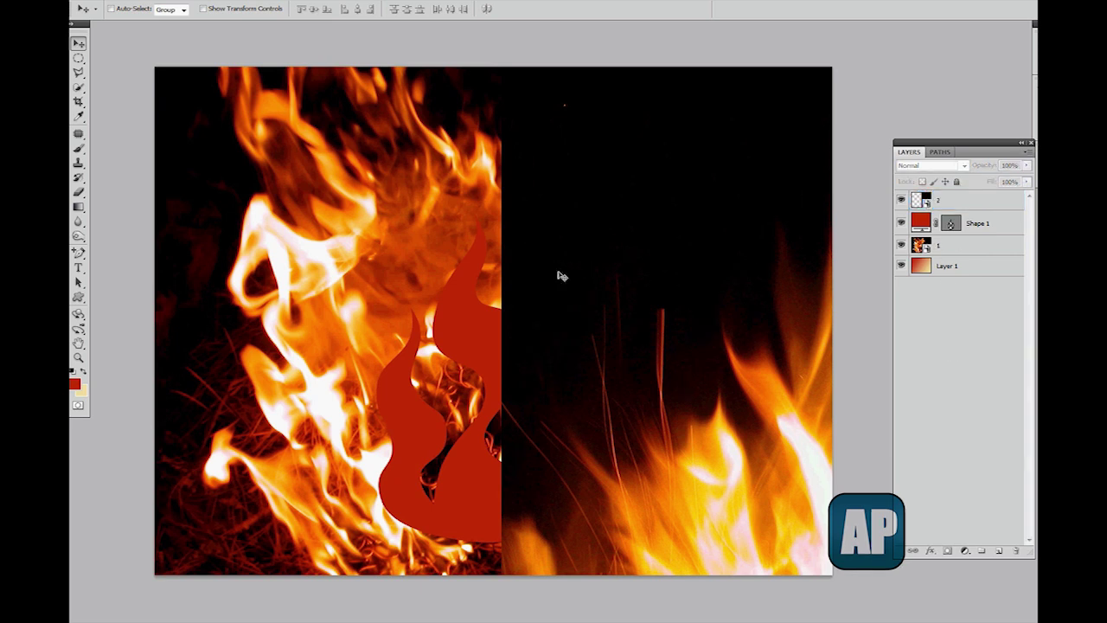
Move the photo on layer 2 back to the left so it covers the flame shape and the canvas
{"action": "left_click", "coordinate": [616, 262]}
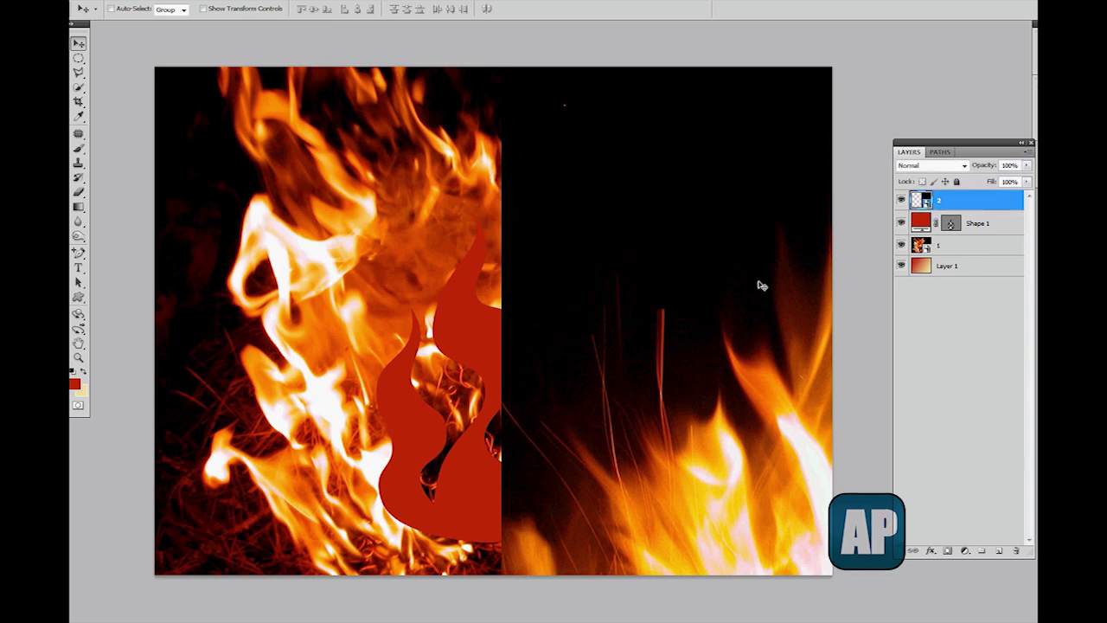
{"action": "left_click", "coordinate": [980, 228]}
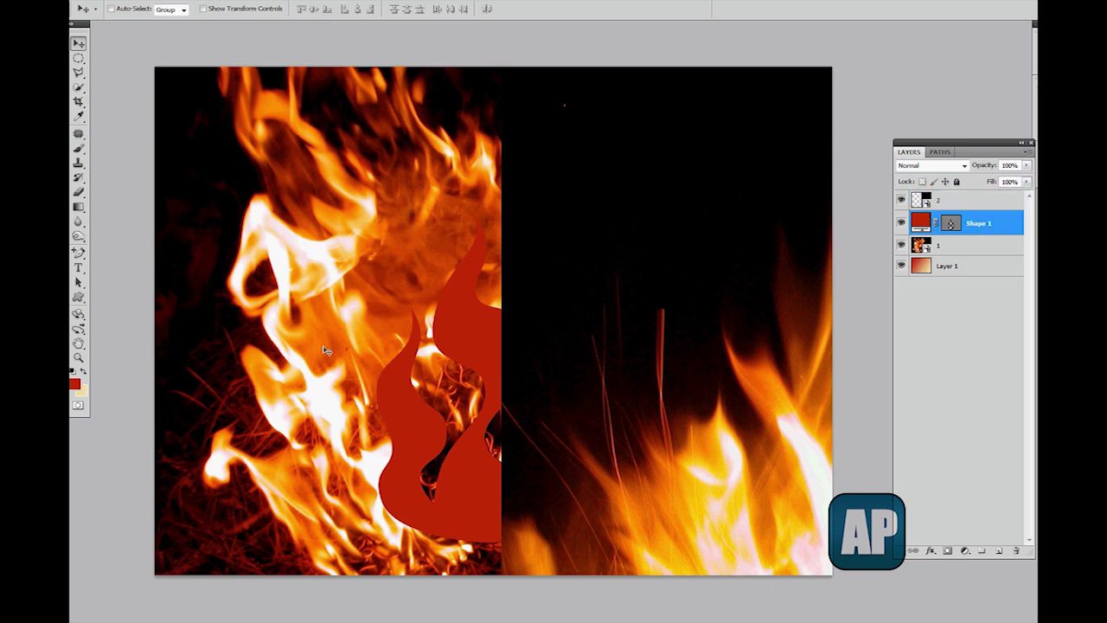
{"action": "left_click_drag", "start_coordinate": [649, 330], "coordinate": [284, 313]}
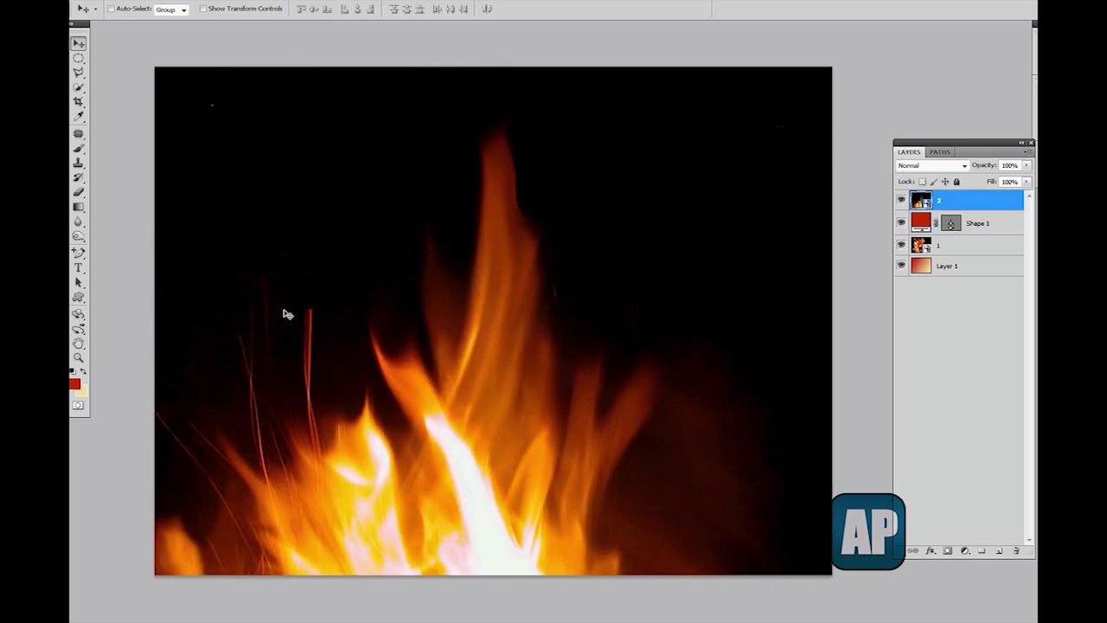
Create a clipping mask that clips photo layer 2 to the flame on the Shape 1 layer
{"action": "left_click", "coordinate": [965, 313]}
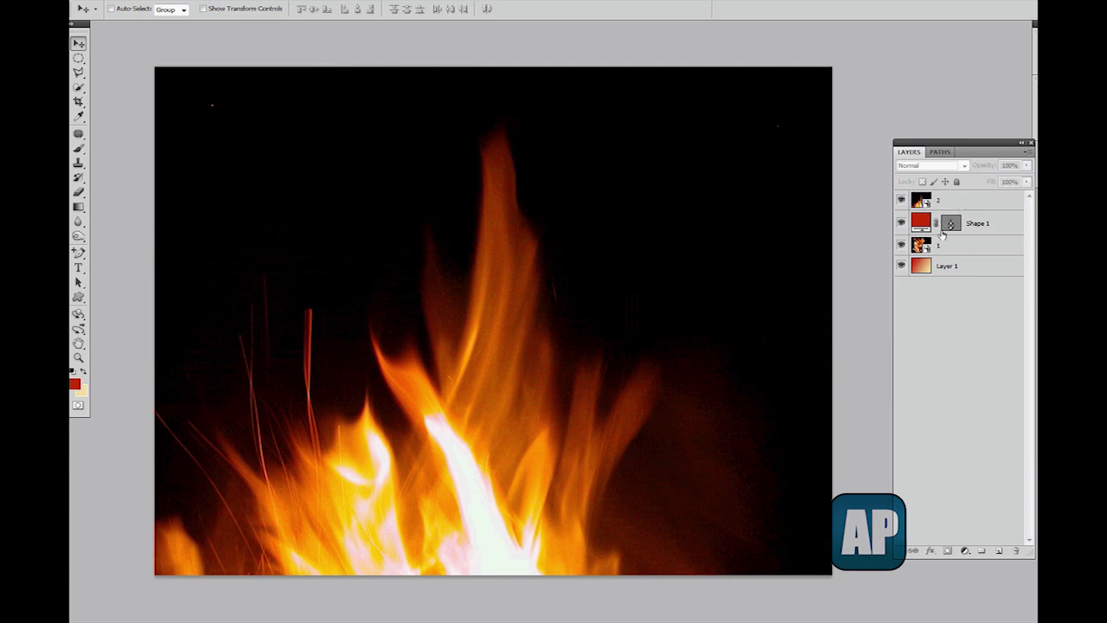
{"action": "left_click", "coordinate": [924, 228]}
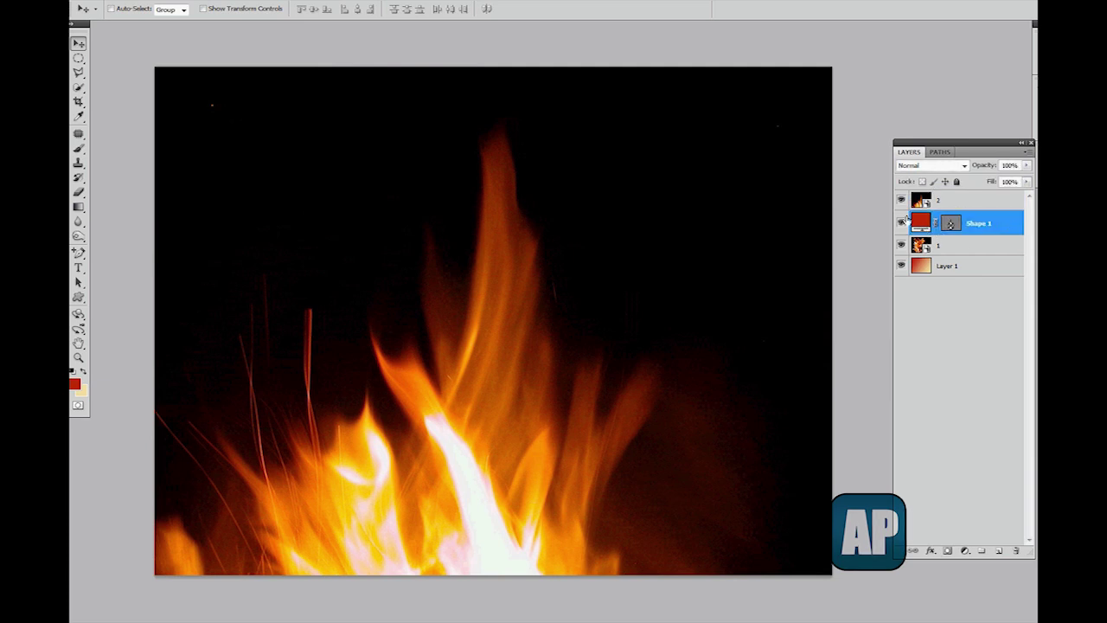
{"action": "left_click", "coordinate": [956, 207]}
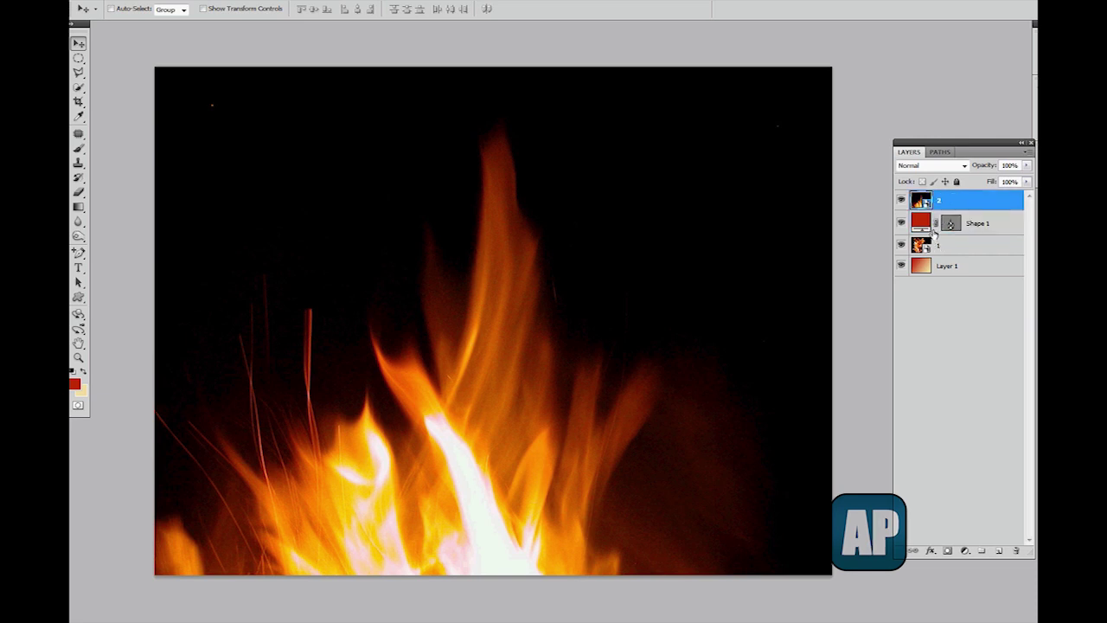
{"action": "right_click", "coordinate": [937, 200]}
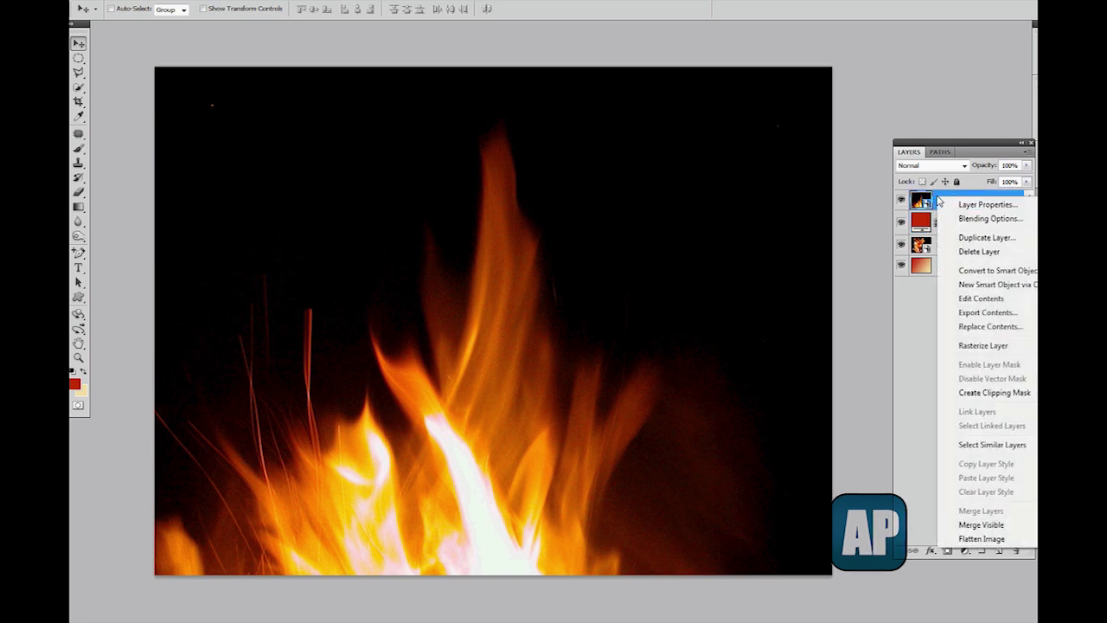
{"action": "left_click", "coordinate": [992, 393]}
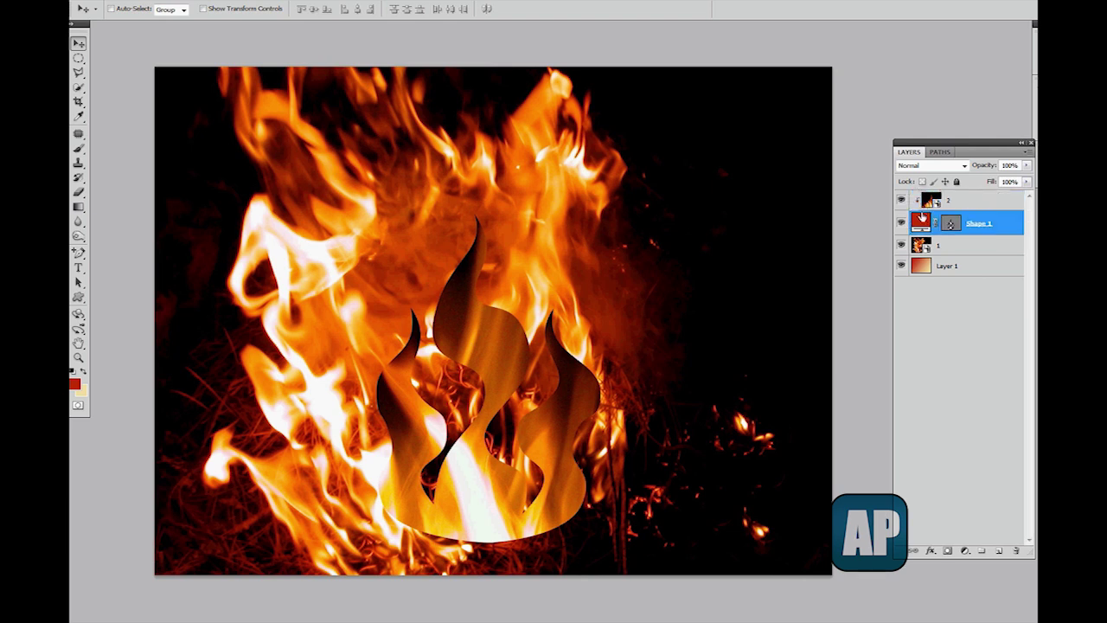
{"action": "left_click", "coordinate": [963, 201]}
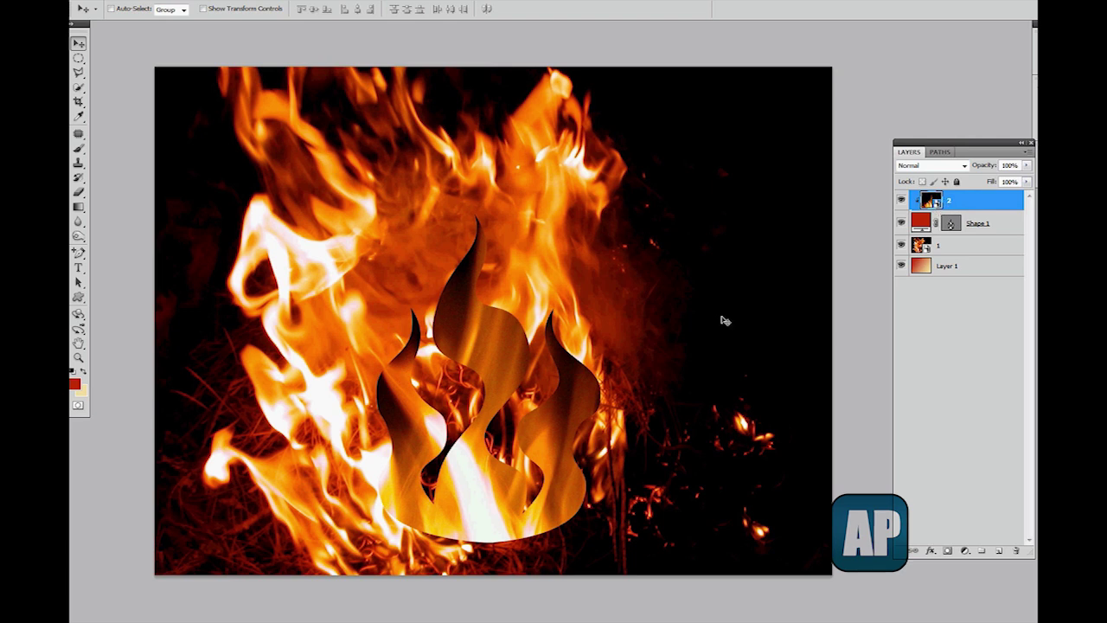
{"action": "left_click", "coordinate": [920, 224]}
{"action": "left_click", "coordinate": [920, 224], "text": "ctrl"}
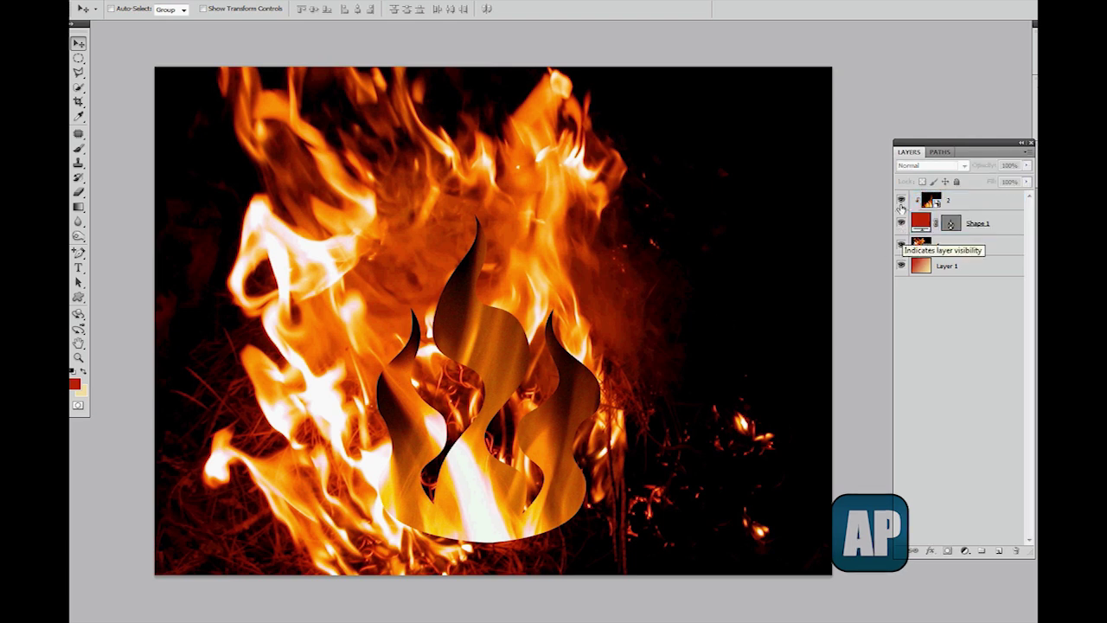
{"action": "left_click", "coordinate": [964, 201]}
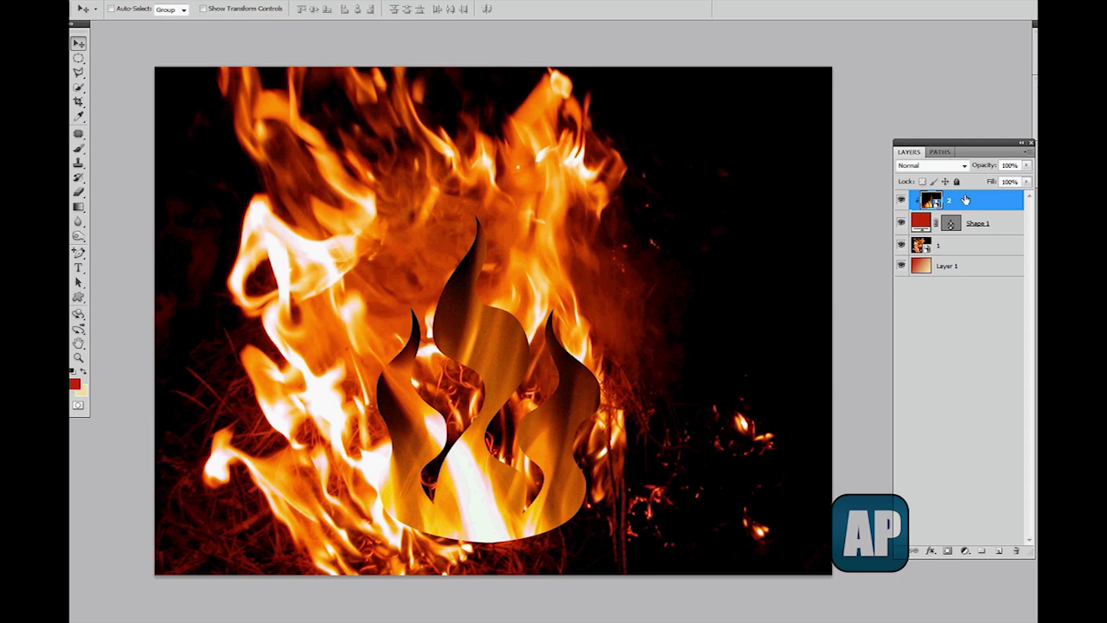
Move photo layer 1 above layer 2 and clip it to the flame shape as well
{"action": "left_click", "coordinate": [923, 246]}
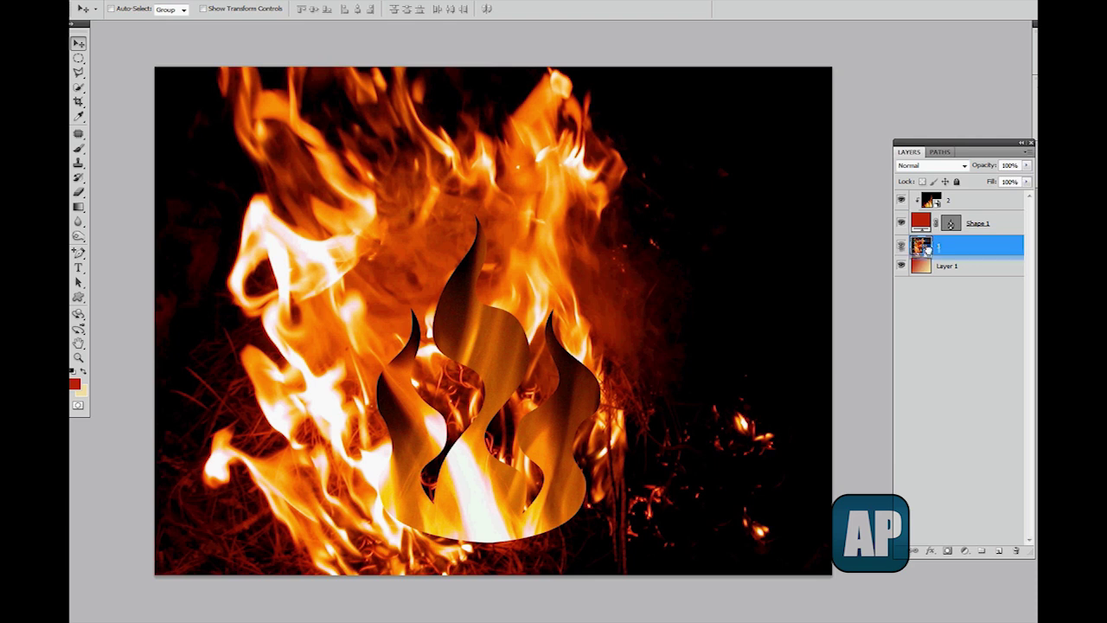
{"action": "left_click_drag", "start_coordinate": [922, 249], "coordinate": [921, 197]}
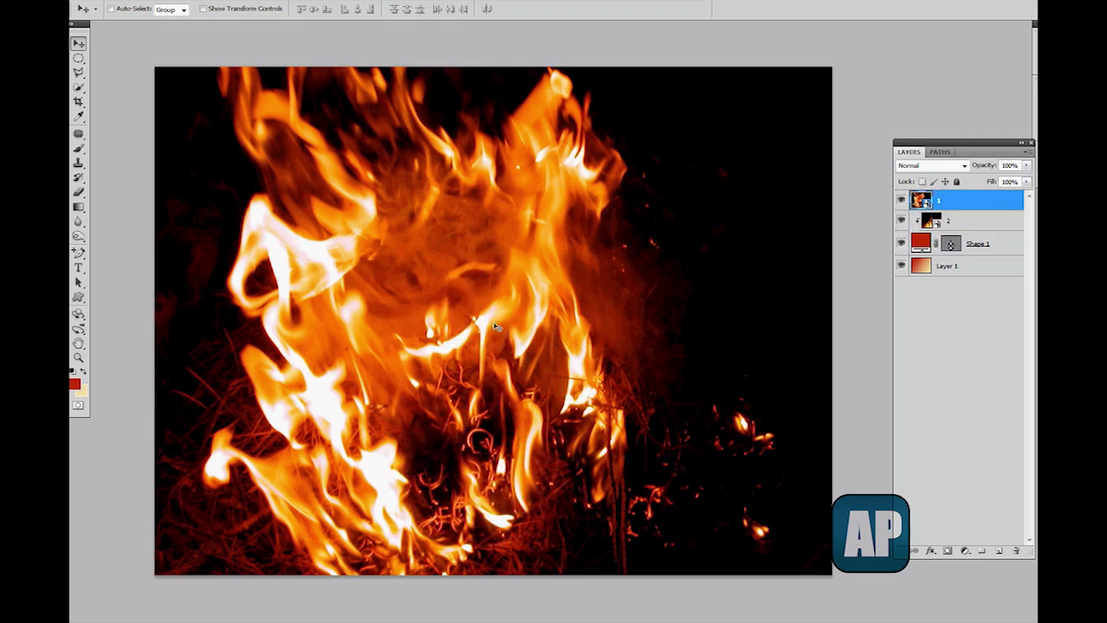
{"action": "left_click", "coordinate": [900, 204]}
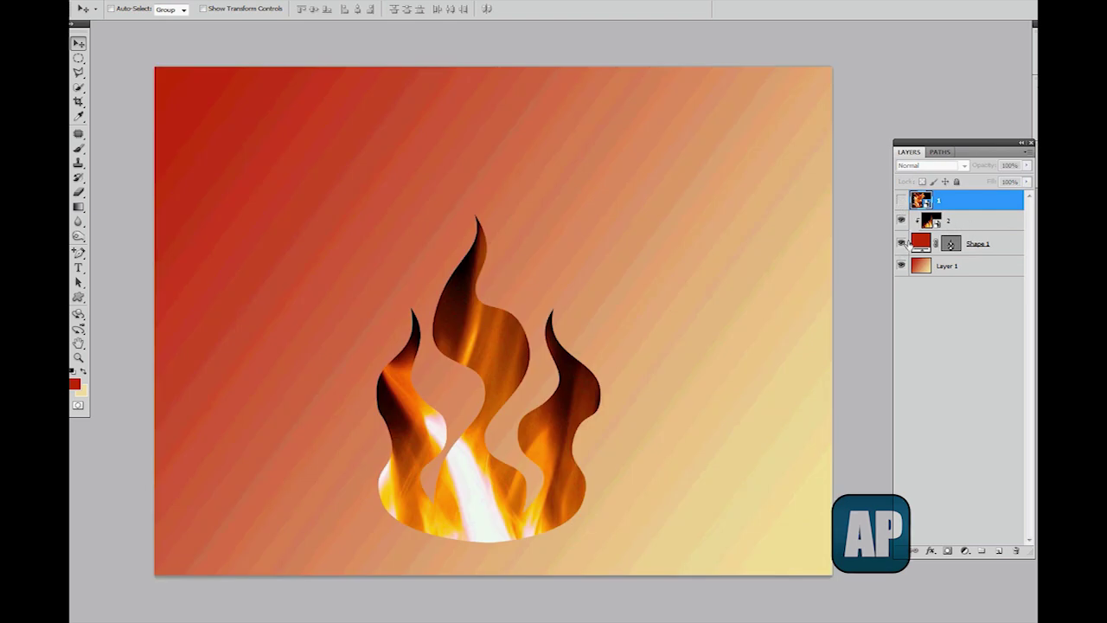
{"action": "left_click", "coordinate": [900, 200]}
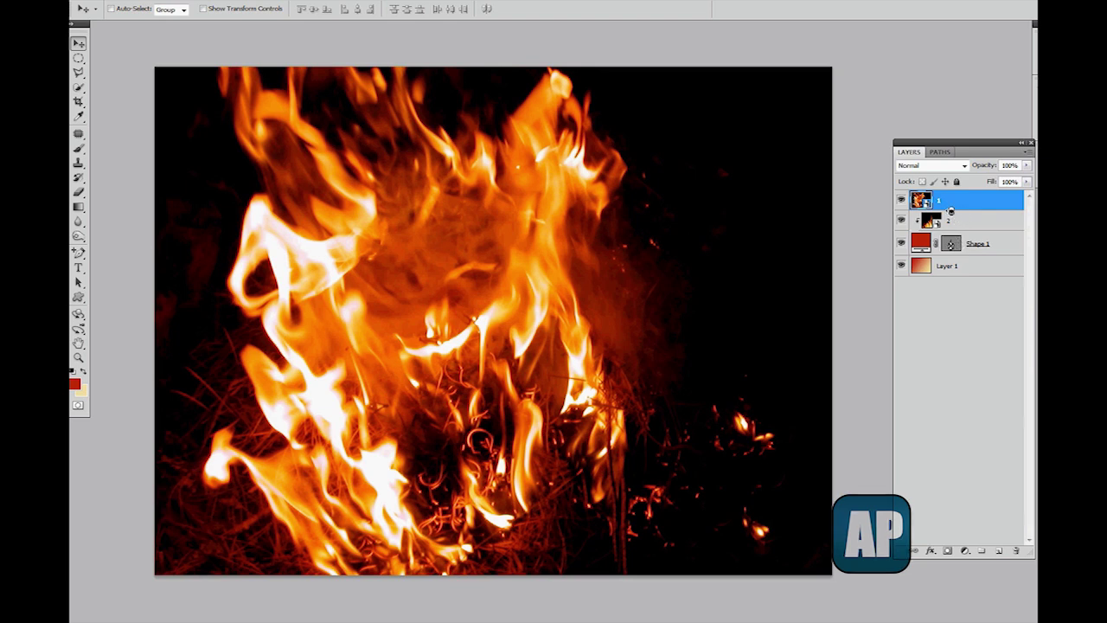
{"action": "left_click", "coordinate": [950, 211], "text": "alt"}
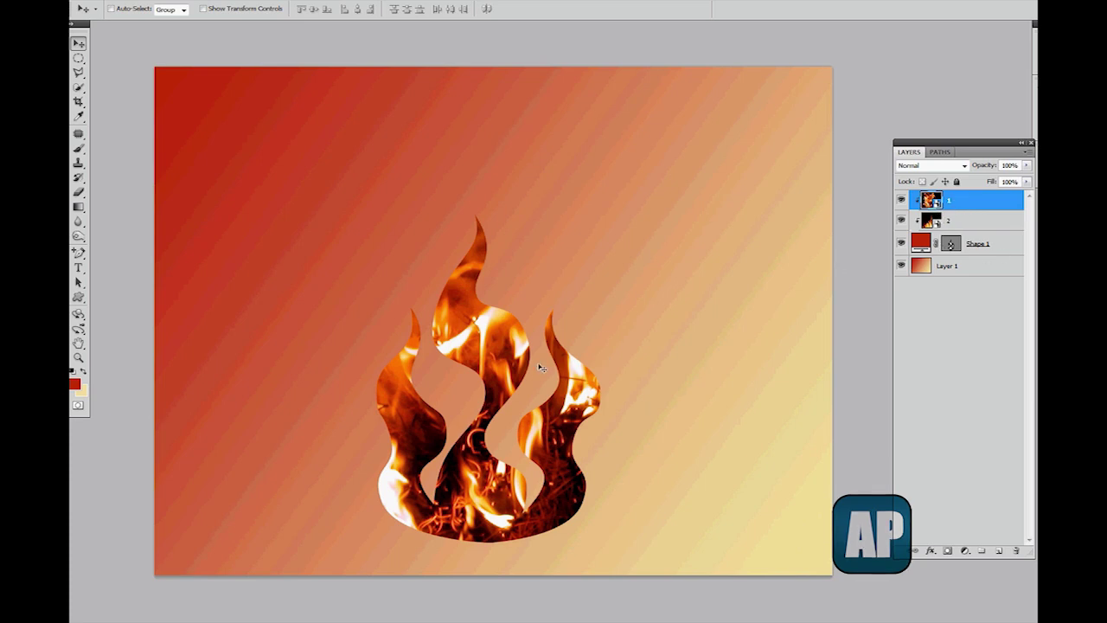
Set the opacity of layer 1 to 52%, and reposition and scale down its photo inside the flame
{"action": "left_click", "coordinate": [1026, 166]}
{"action": "left_click_drag", "start_coordinate": [1026, 180], "coordinate": [997, 180]}
{"action": "left_click_drag", "start_coordinate": [499, 369], "coordinate": [586, 409]}
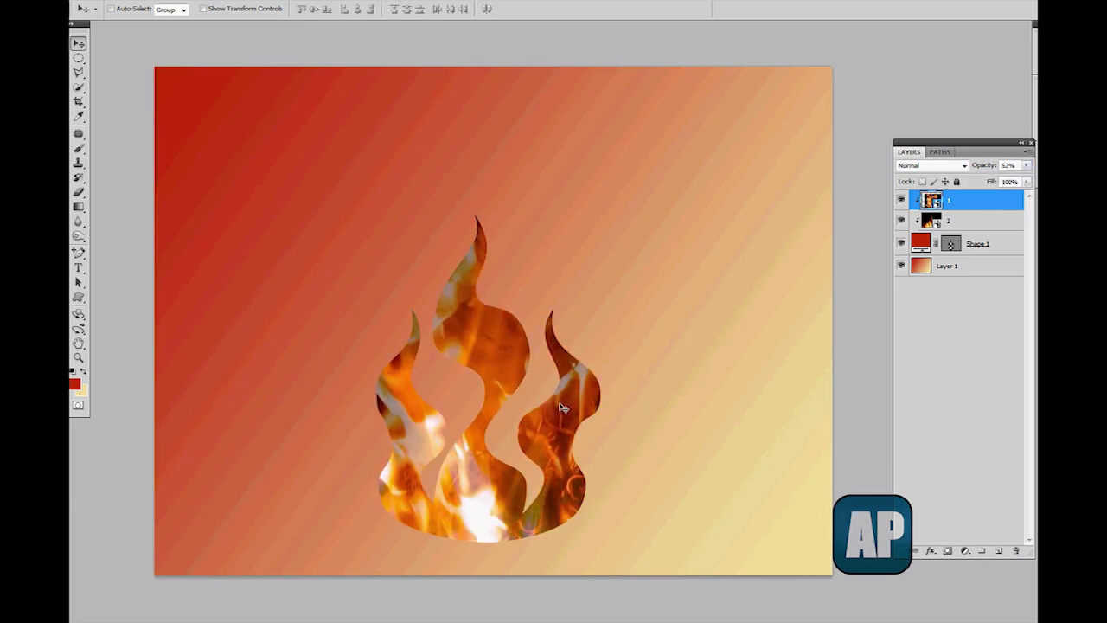
{"action": "key", "text": "ctrl+t"}
{"action": "key", "text": "Return"}
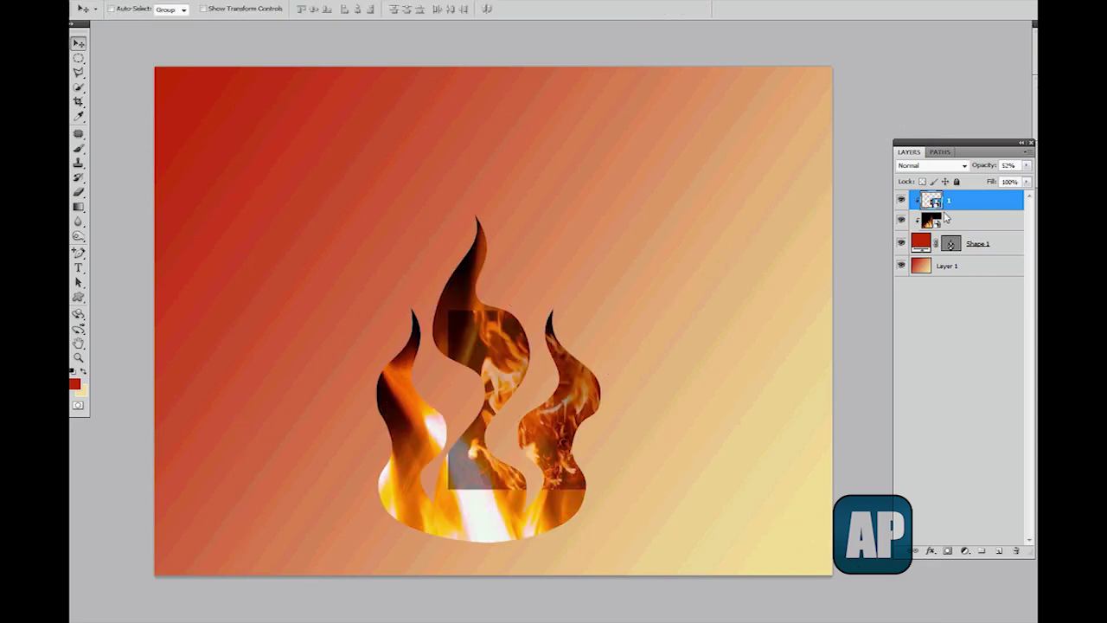
Try scaling down and repositioning the photo on layer 2 inside the flame shape
{"action": "left_click", "coordinate": [932, 221]}
{"action": "key", "text": "ctrl+t"}
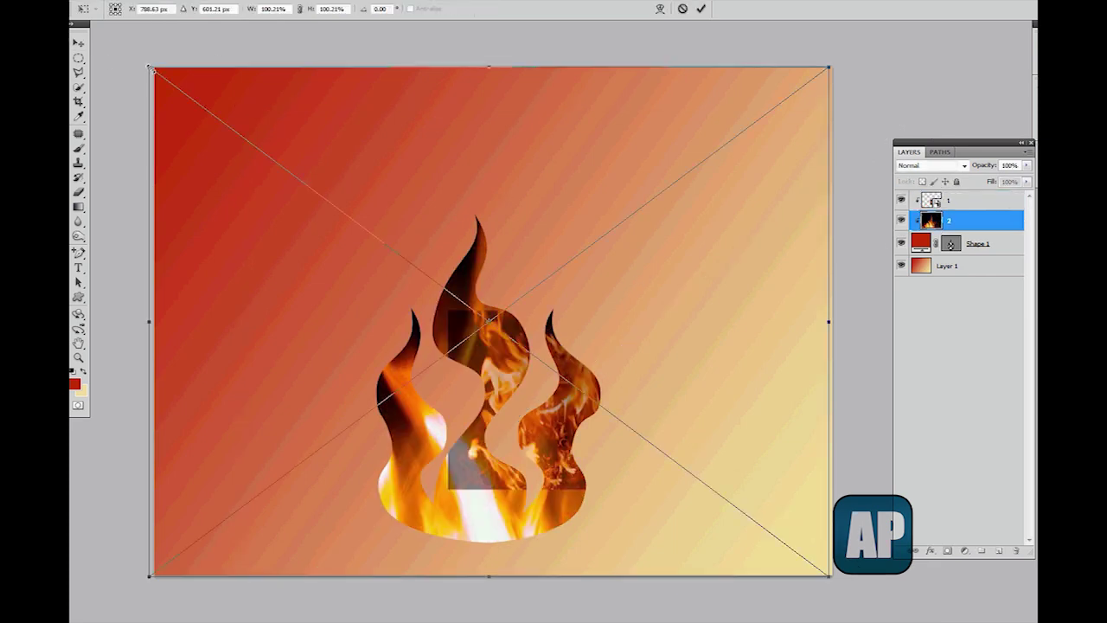
{"action": "left_click_drag", "start_coordinate": [151, 70], "coordinate": [368, 233]}
{"action": "left_click_drag", "start_coordinate": [452, 301], "coordinate": [499, 501]}
{"action": "key", "text": "Return"}
Undo the scaling, moves and opacity change so layer 1 is back to full size and 100% opacity
{"action": "key", "text": "ctrl+alt+z"}
{"action": "key", "text": "ctrl+alt+z"}
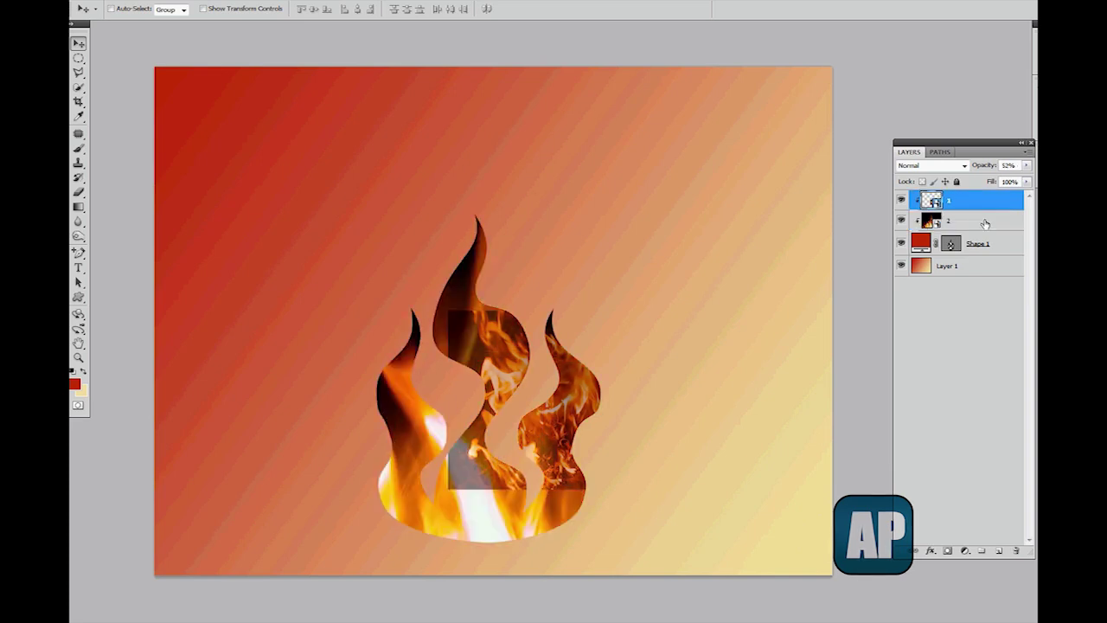
{"action": "key", "text": "0"}
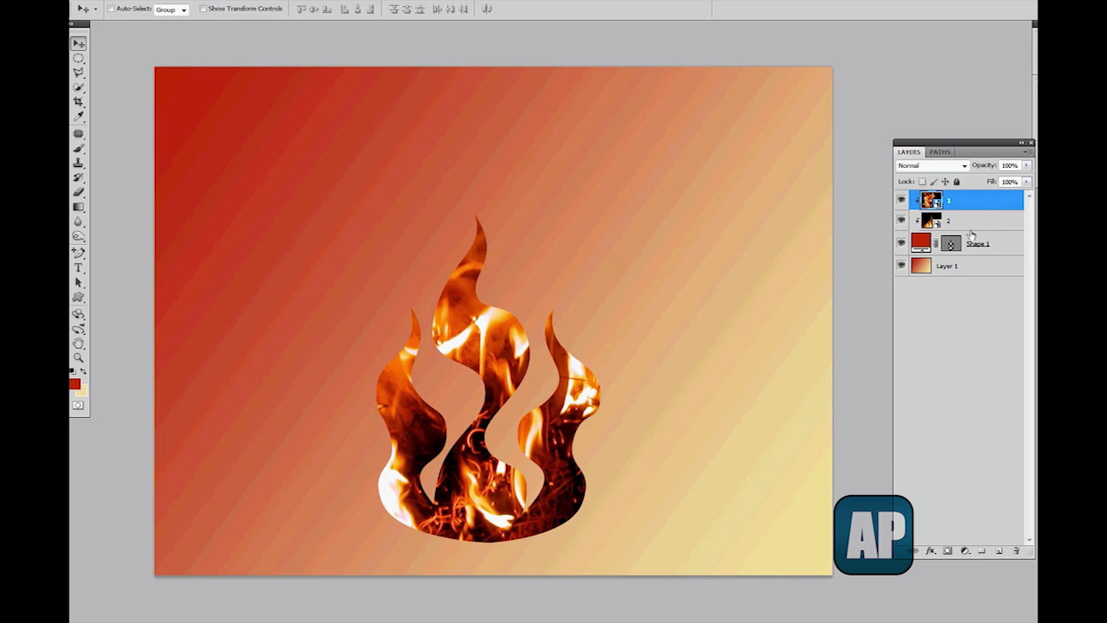
Bring photo layer 2 above layer 1 within the clipped stack and set its opacity to 99%
{"action": "right_click", "coordinate": [513, 331]}
{"action": "left_click", "coordinate": [531, 349]}
{"action": "key", "text": "ctrl+]"}
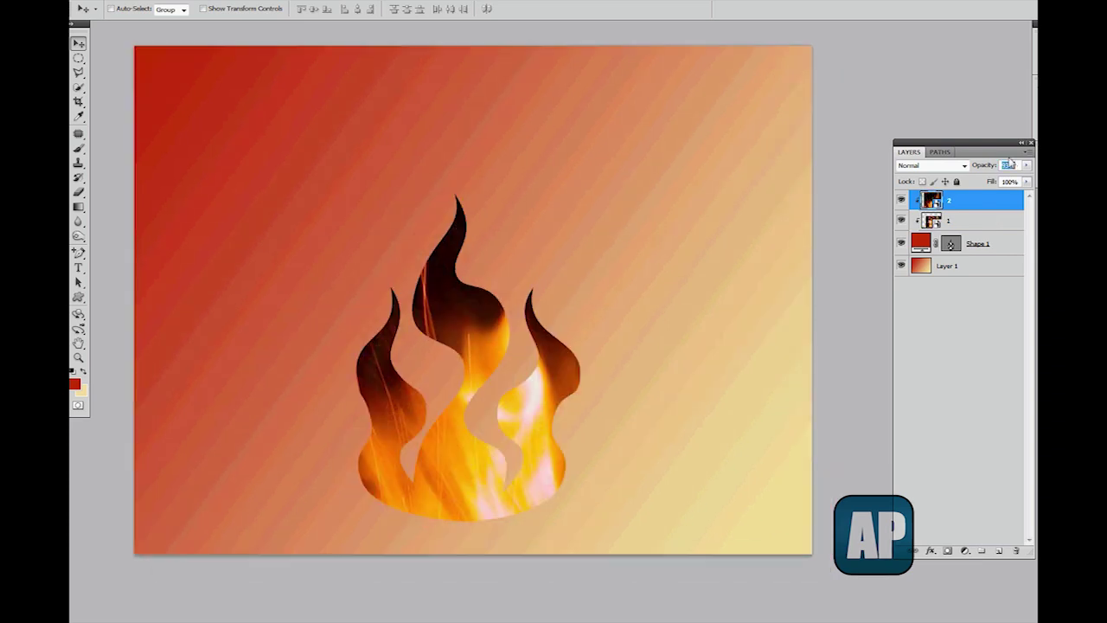
{"action": "left_click", "coordinate": [1026, 165]}
{"action": "left_click_drag", "start_coordinate": [1023, 182], "coordinate": [1025, 182]}
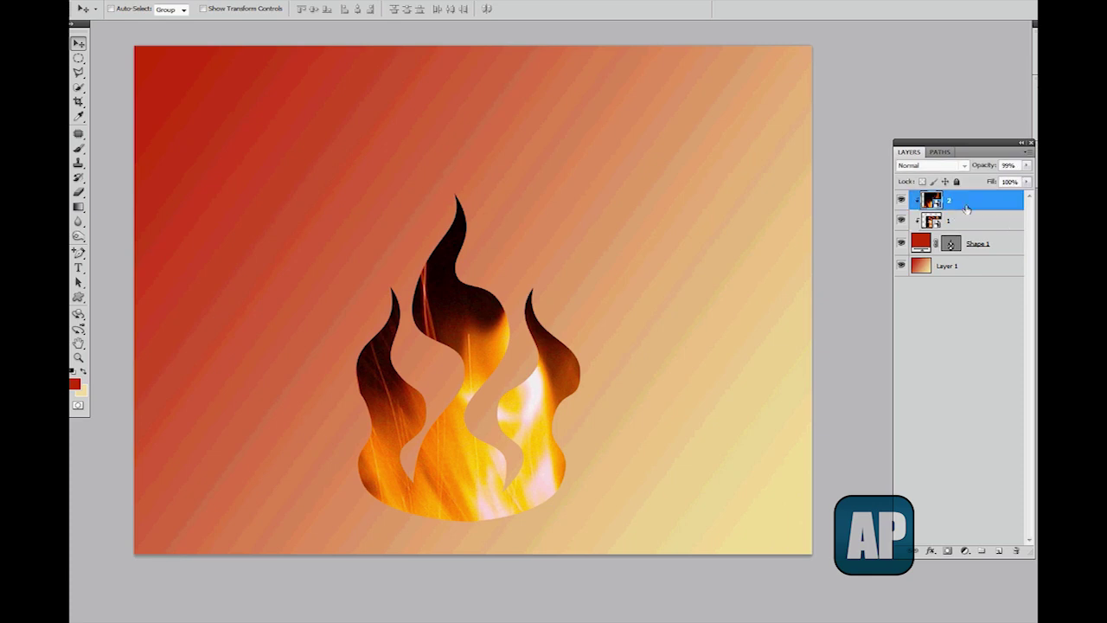
Move layer 2 beneath layer 1 and bring it back above to compare the stacking orders
{"action": "left_click", "coordinate": [950, 222]}
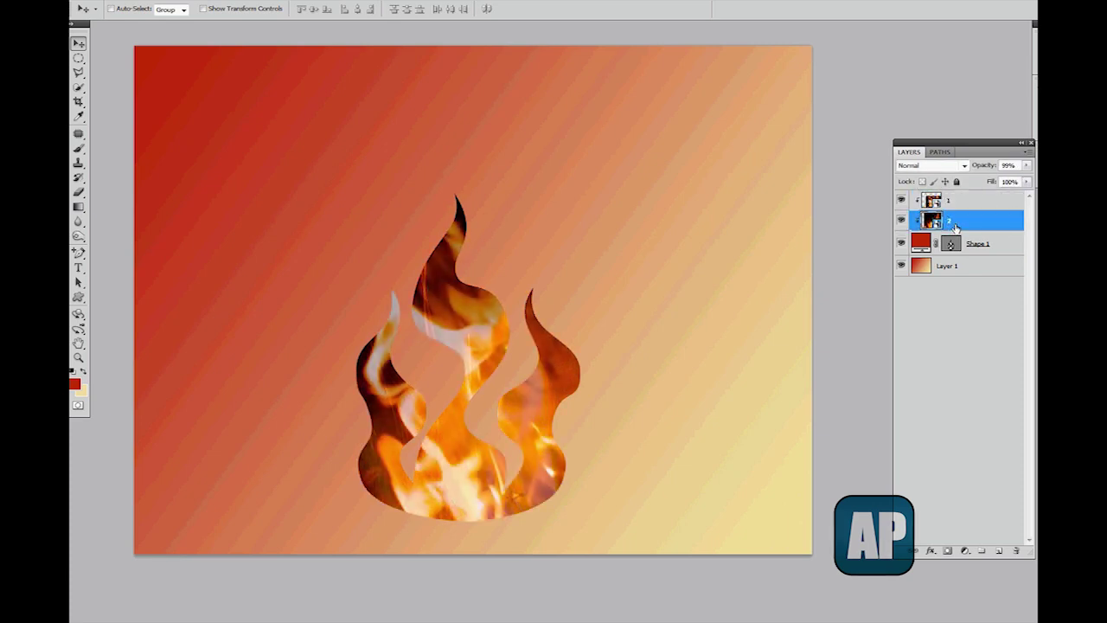
{"action": "left_click", "coordinate": [963, 165]}
{"action": "left_click", "coordinate": [958, 178]}
{"action": "left_click", "coordinate": [957, 200]}
Preview successive blend modes on layer 2, including Lighten and Soft Light, and return it to Normal
{"action": "left_click", "coordinate": [963, 165]}
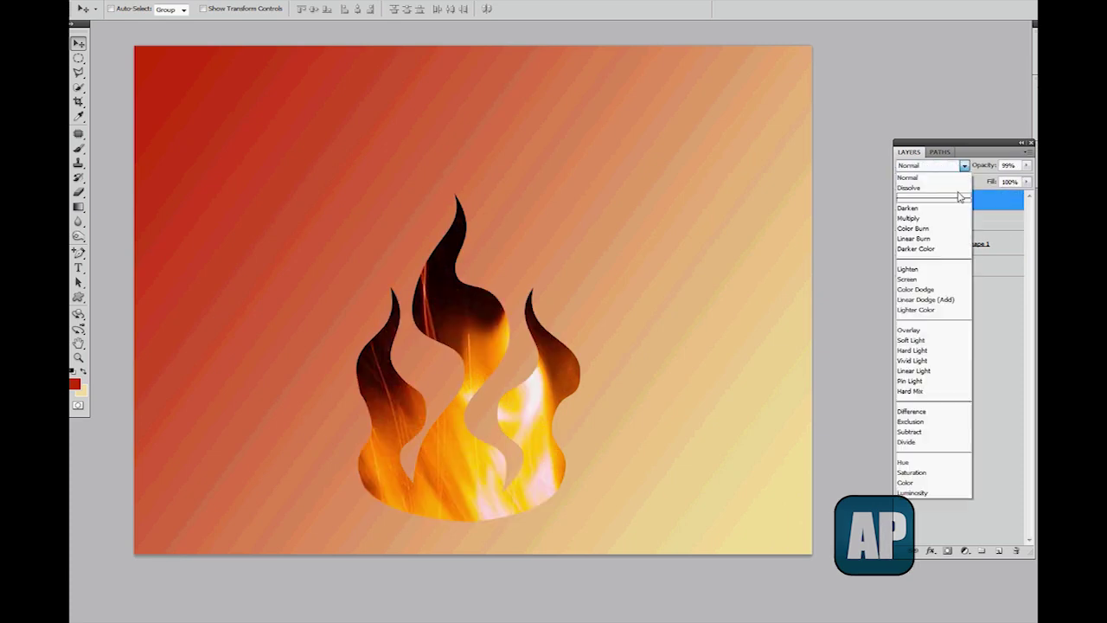
{"action": "left_click", "coordinate": [956, 199]}
{"action": "key", "text": "Down"}
{"action": "key", "text": "Down"}
{"action": "key", "text": "Down"}
{"action": "key", "text": "Down"}
{"action": "key", "text": "Down"}
{"action": "key", "text": "Down"}
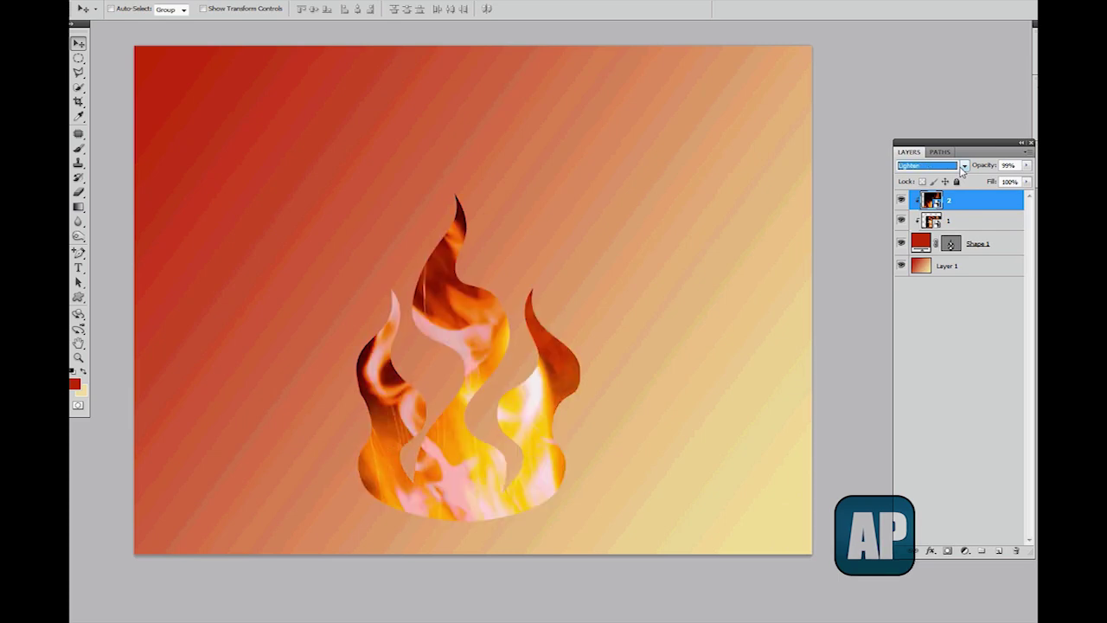
{"action": "key", "text": "Down"}
{"action": "key", "text": "Down"}
{"action": "key", "text": "Down"}
{"action": "key", "text": "Down"}
{"action": "key", "text": "Down"}
{"action": "key", "text": "Down"}
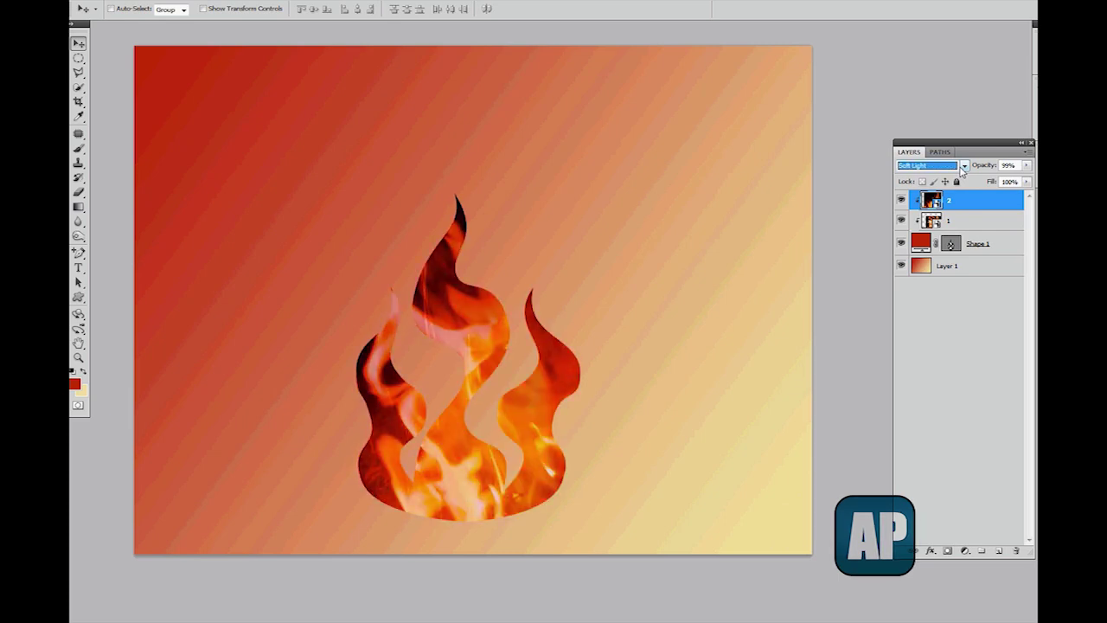
{"action": "key", "text": "Down"}
{"action": "key", "text": "Down"}
{"action": "key", "text": "Down"}
{"action": "key", "text": "Down"}
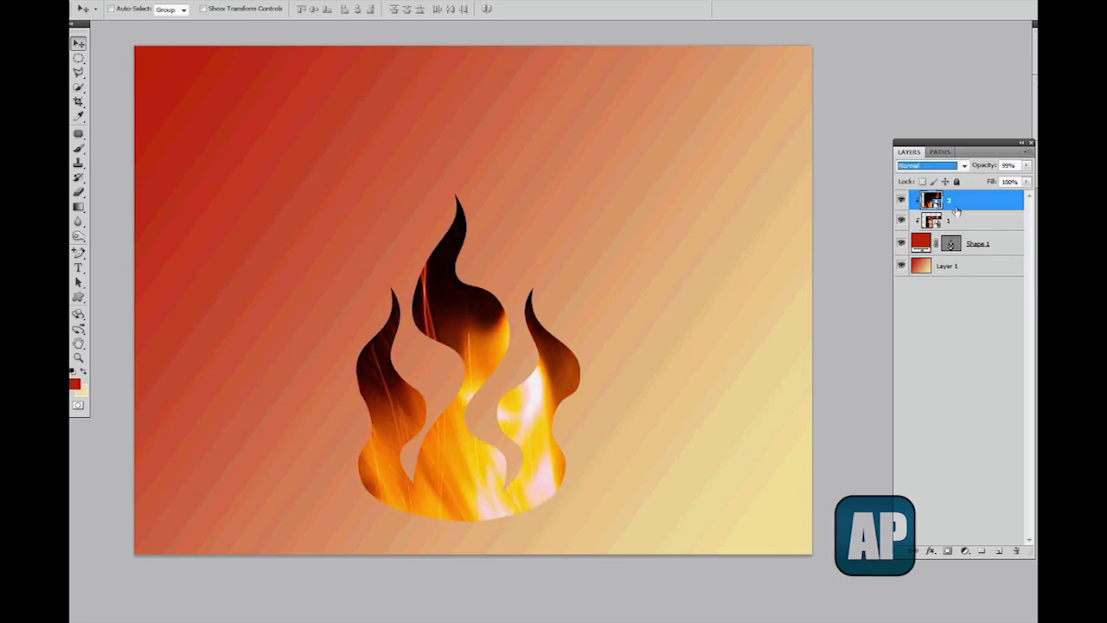
Add Drop Shadow and Bevel and Emboss effects with default settings to the Shape 1 layer
{"action": "left_click", "coordinate": [919, 243]}
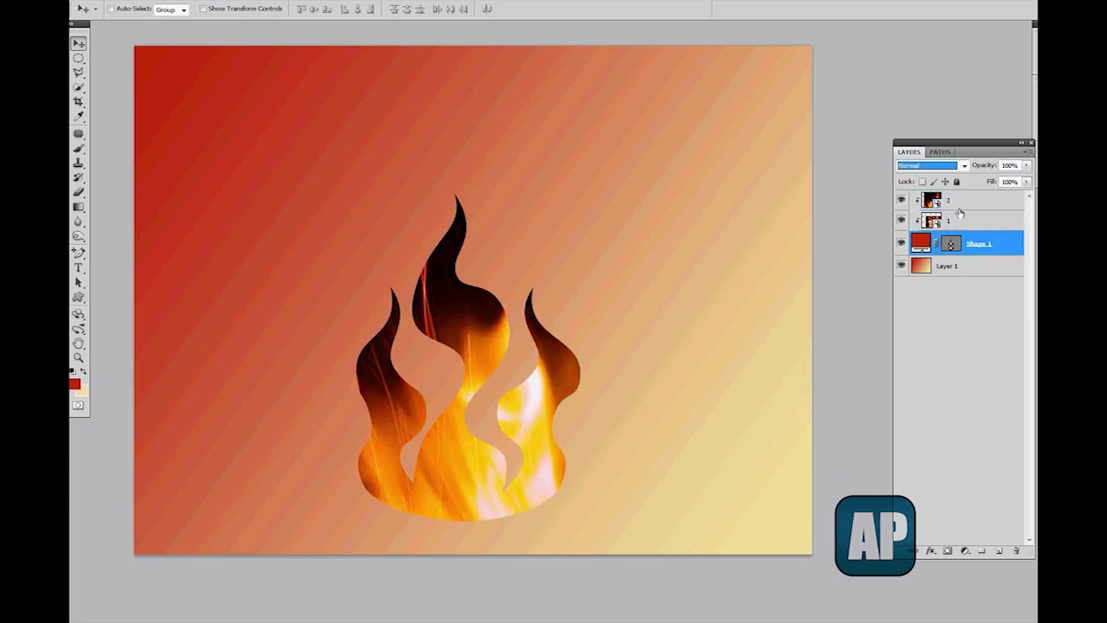
{"action": "left_click", "coordinate": [964, 351]}
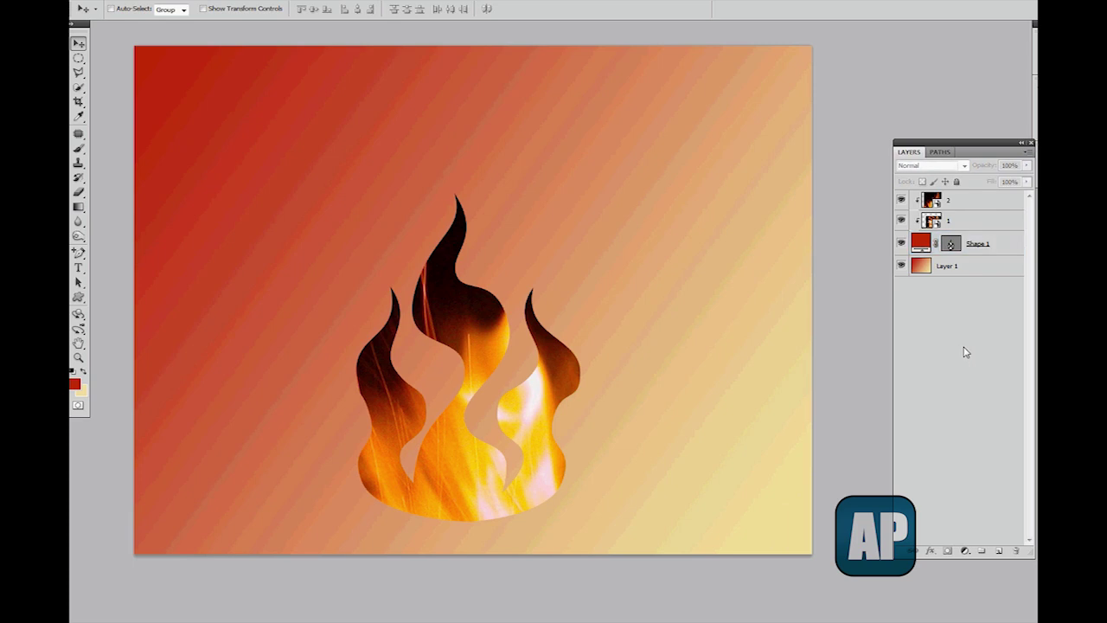
{"action": "left_click", "coordinate": [923, 246]}
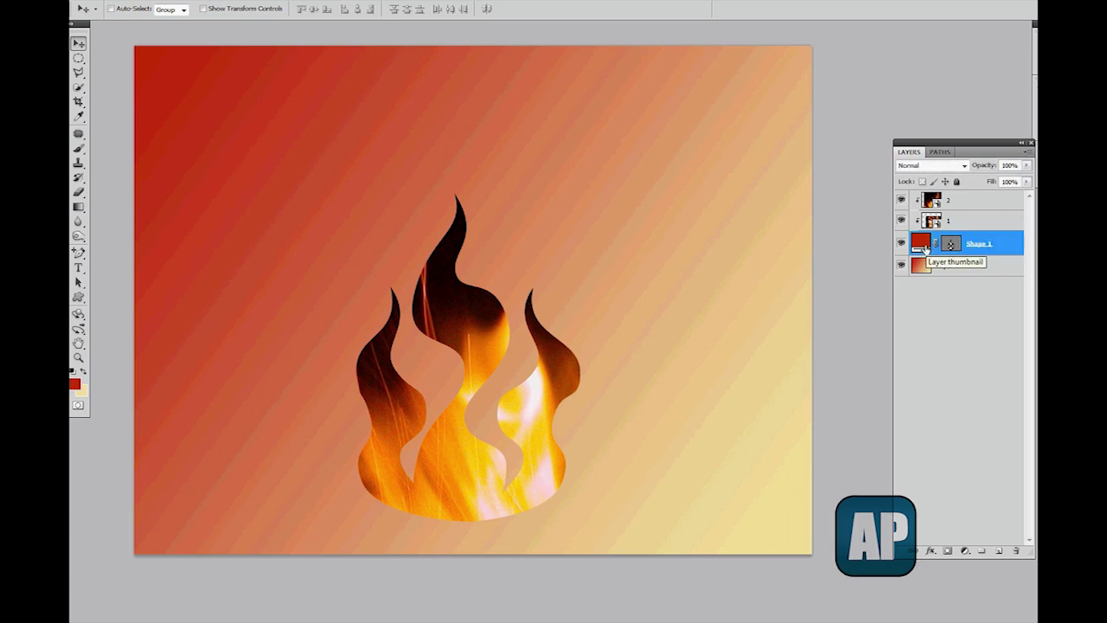
{"action": "left_click", "coordinate": [930, 551]}
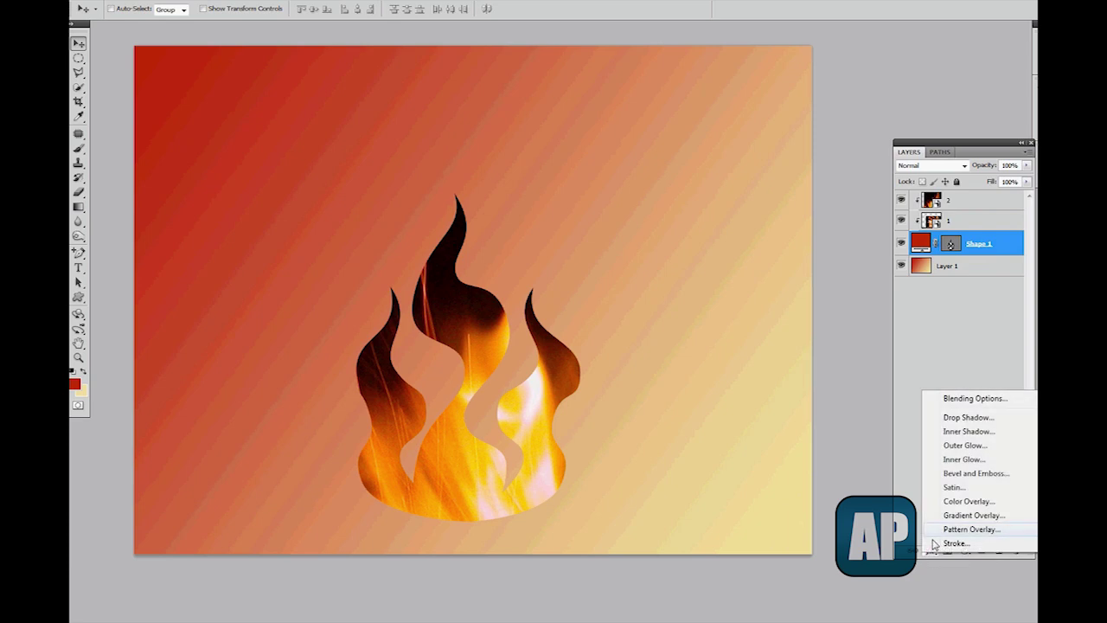
{"action": "left_click", "coordinate": [941, 419]}
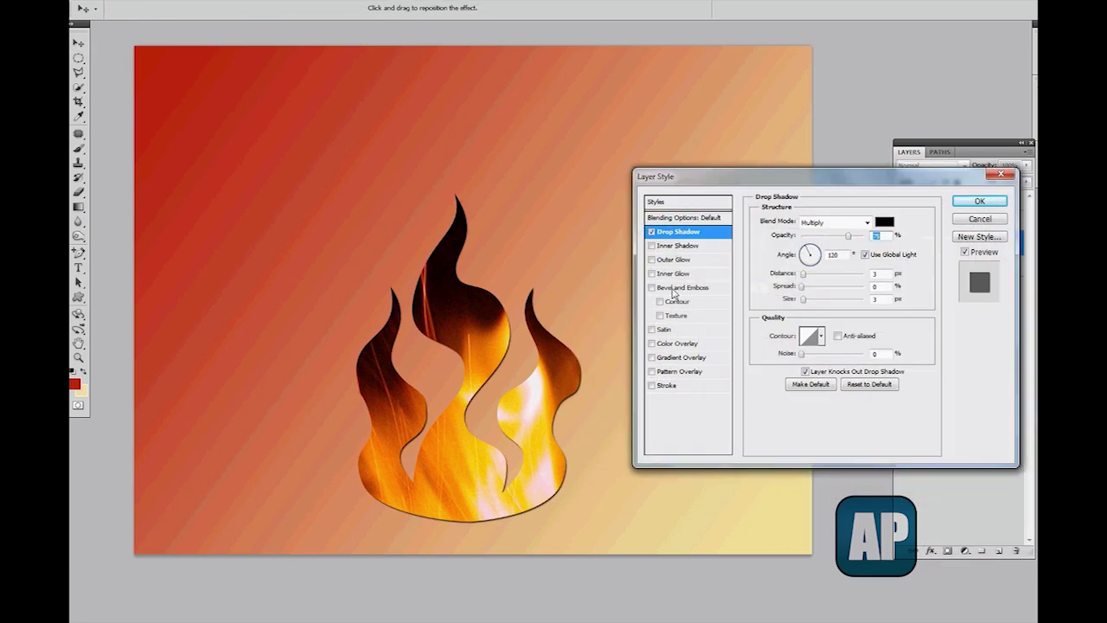
{"action": "left_click", "coordinate": [674, 288]}
Add a 27 px outer glow in a more saturated colour plus an inner shadow to Shape 1, and apply the style
{"action": "left_click", "coordinate": [672, 260]}
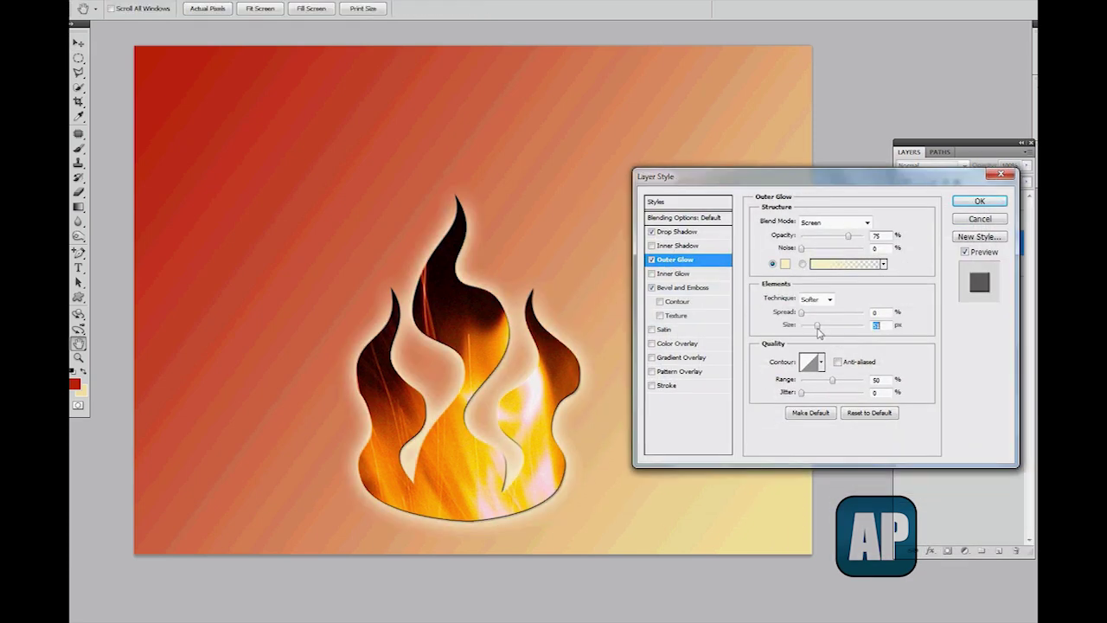
{"action": "left_click_drag", "start_coordinate": [818, 326], "coordinate": [813, 331]}
{"action": "left_click", "coordinate": [784, 263]}
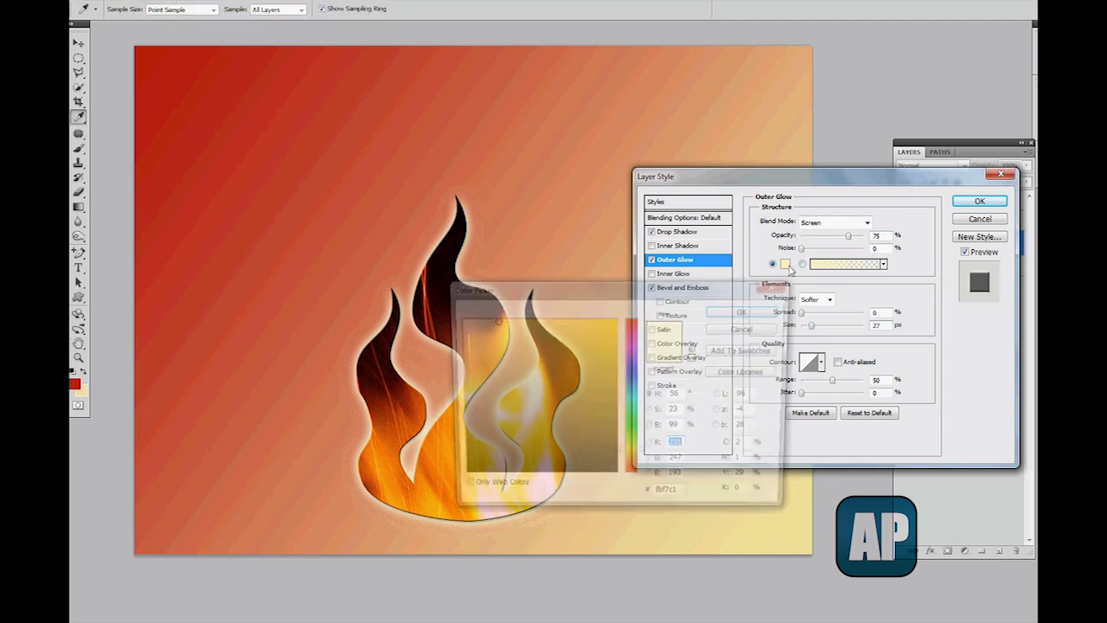
{"action": "left_click", "coordinate": [601, 324]}
{"action": "left_click_drag", "start_coordinate": [530, 294], "coordinate": [570, 294]}
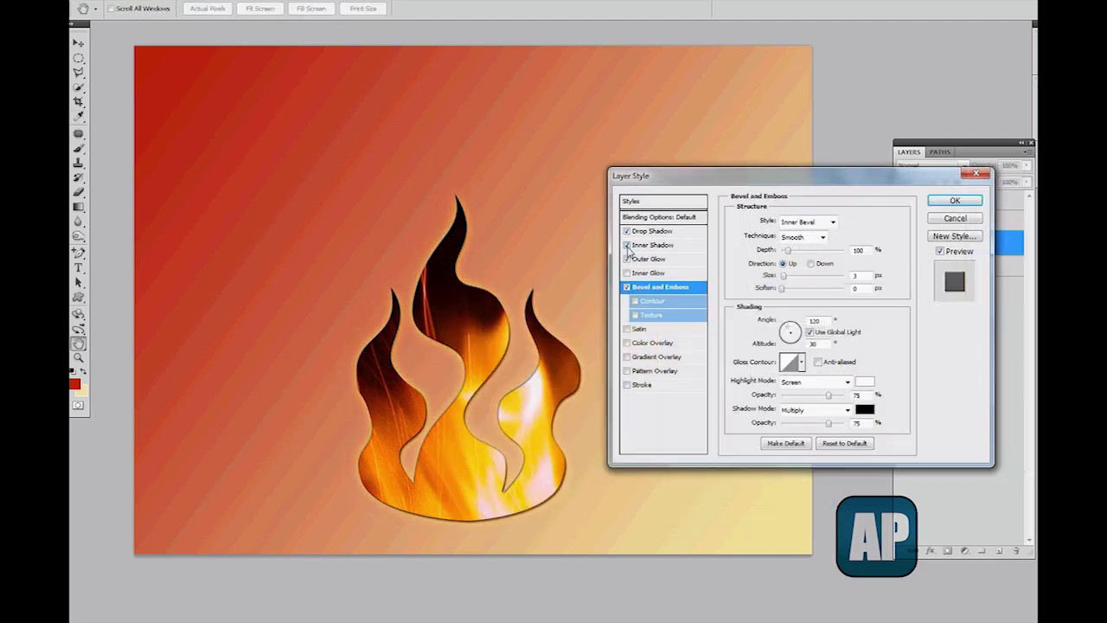
{"action": "left_click", "coordinate": [644, 246]}
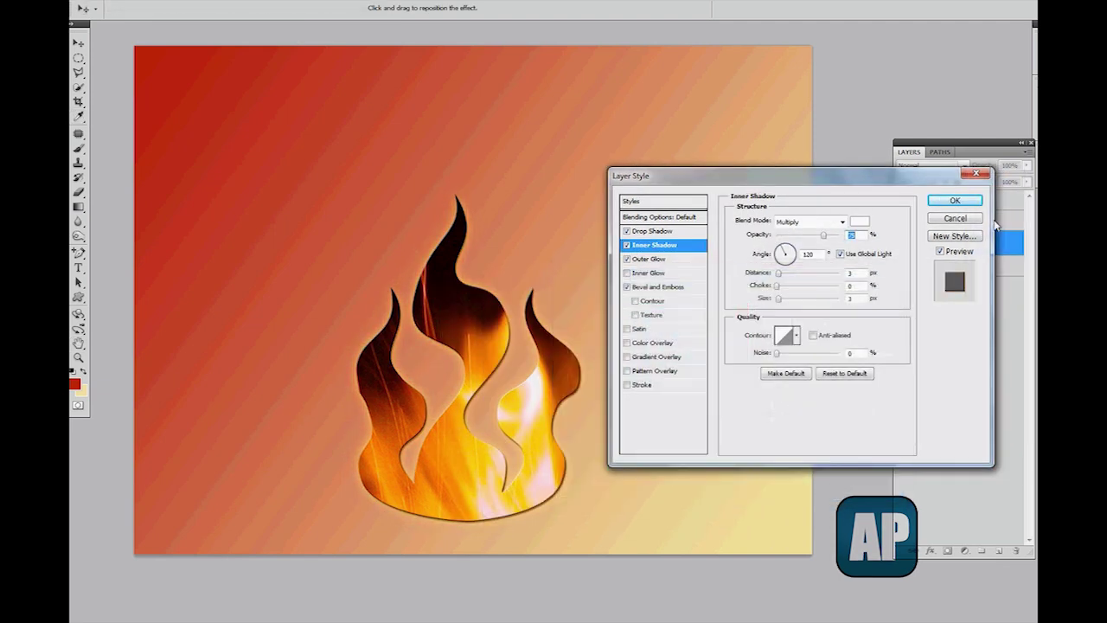
{"action": "left_click", "coordinate": [955, 199]}
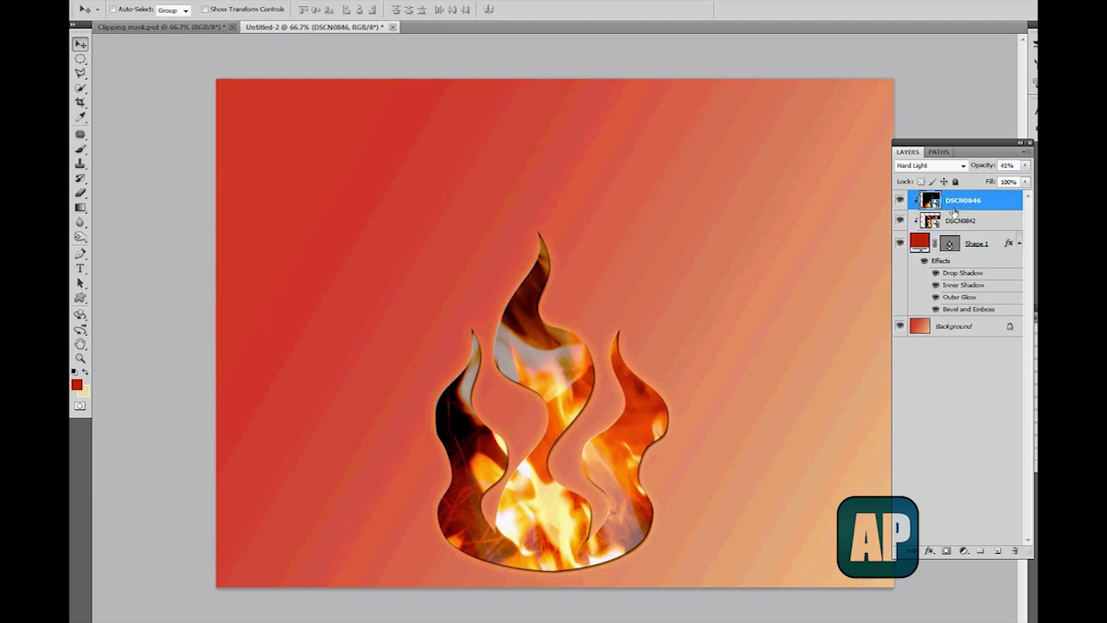
Link the DSCN0846, DSCN0842 and Shape 1 layers in the Untitled-2 document so they move together
{"action": "left_click", "coordinate": [909, 250], "text": "shift"}
{"action": "left_click", "coordinate": [915, 550]}
{"action": "mouse_move", "coordinate": [564, 408]}
{"action": "left_mouse_down"}
{"action": "mouse_move", "coordinate": [462, 347]}
{"action": "mouse_move", "coordinate": [568, 388]}
{"action": "mouse_move", "coordinate": [677, 319]}
{"action": "mouse_move", "coordinate": [541, 404]}
{"action": "mouse_move", "coordinate": [486, 372]}
{"action": "mouse_move", "coordinate": [568, 411]}
{"action": "left_mouse_up"}
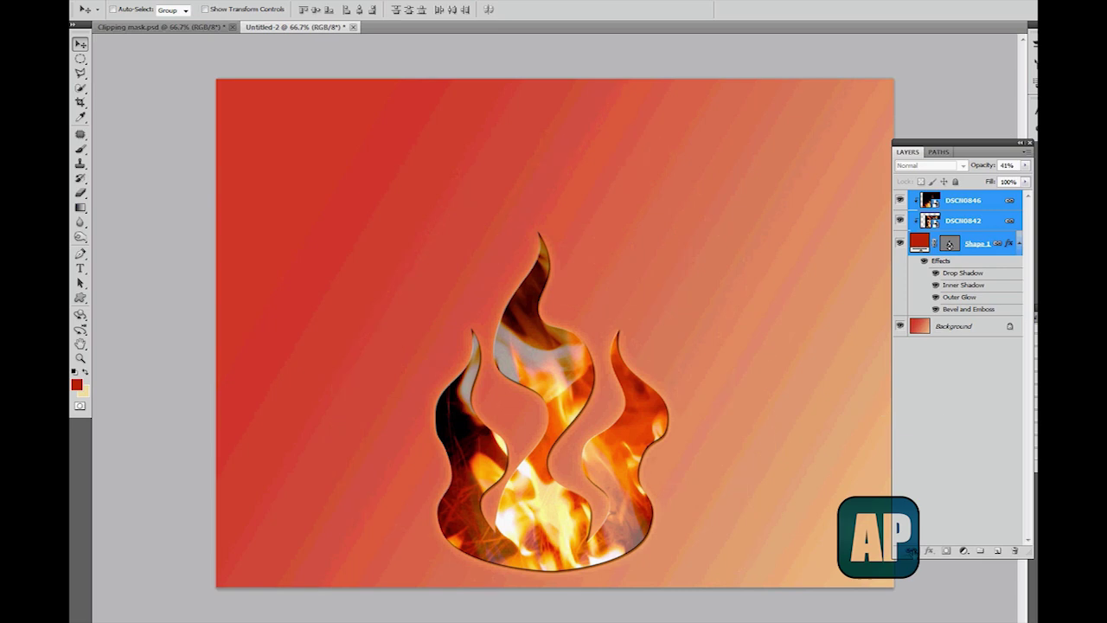
Move the linked flame around the canvas using only the DSCN0842 layer, and link the three flame layers again
{"action": "left_click", "coordinate": [965, 441]}
{"action": "left_click", "coordinate": [962, 220]}
{"action": "left_click_drag", "start_coordinate": [781, 400], "coordinate": [315, 264]}
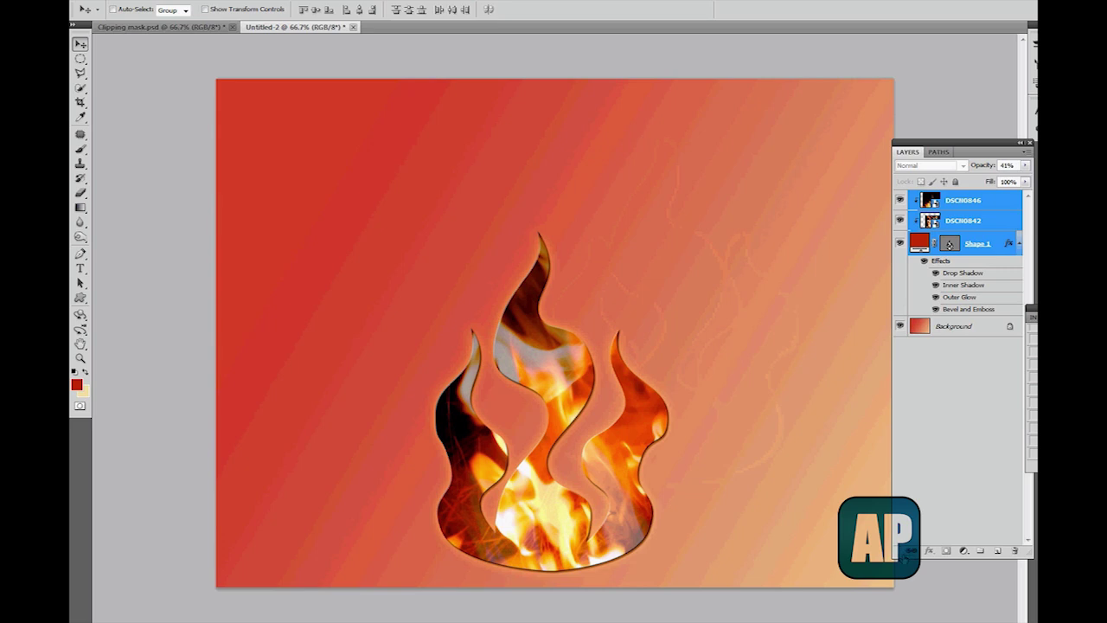
{"action": "left_click", "coordinate": [910, 550]}
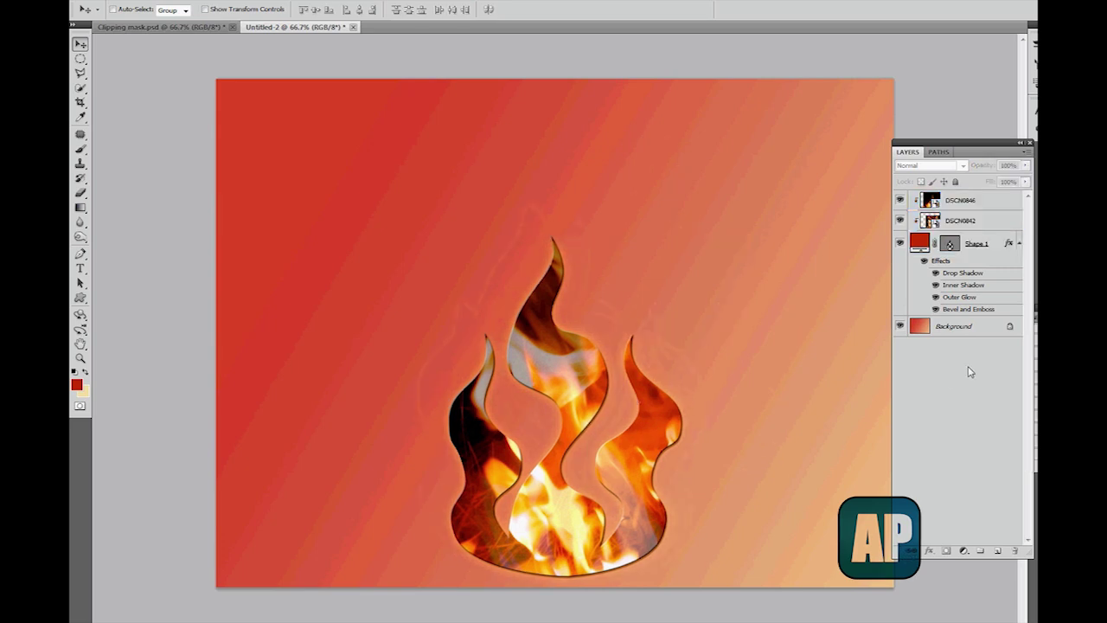
Add the word Fire in 275 px Gill Sans Ultra Bold above the flame, on a new text layer above DSCN0846
{"action": "left_click", "coordinate": [938, 202]}
{"action": "key", "text": "t"}
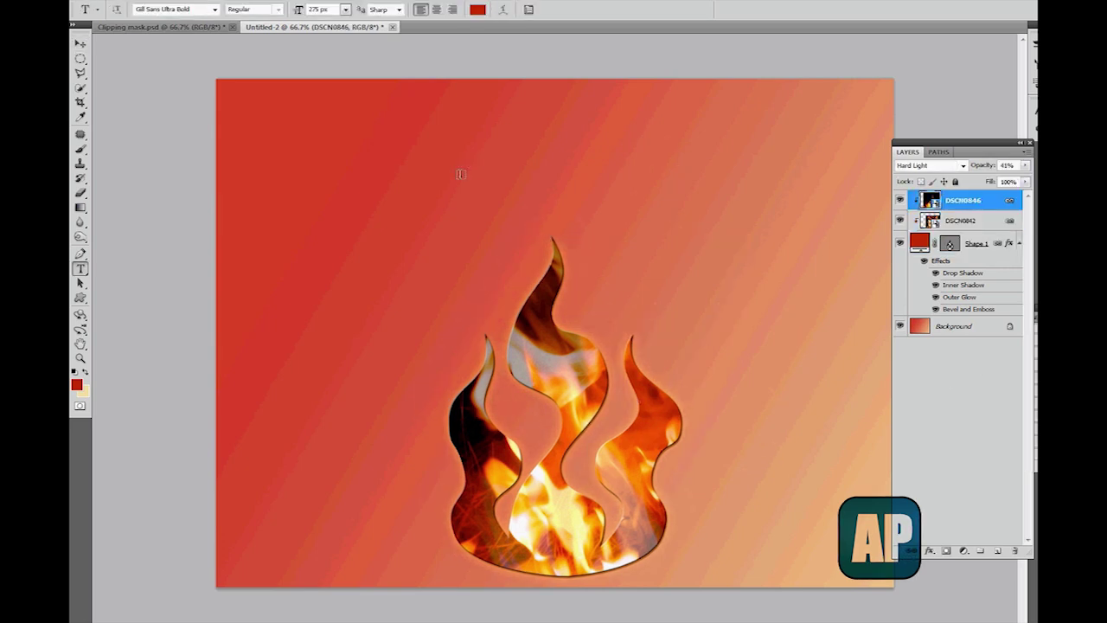
{"action": "left_click", "coordinate": [483, 163]}
{"action": "left_click", "coordinate": [494, 140]}
{"action": "type", "text": "FI"}
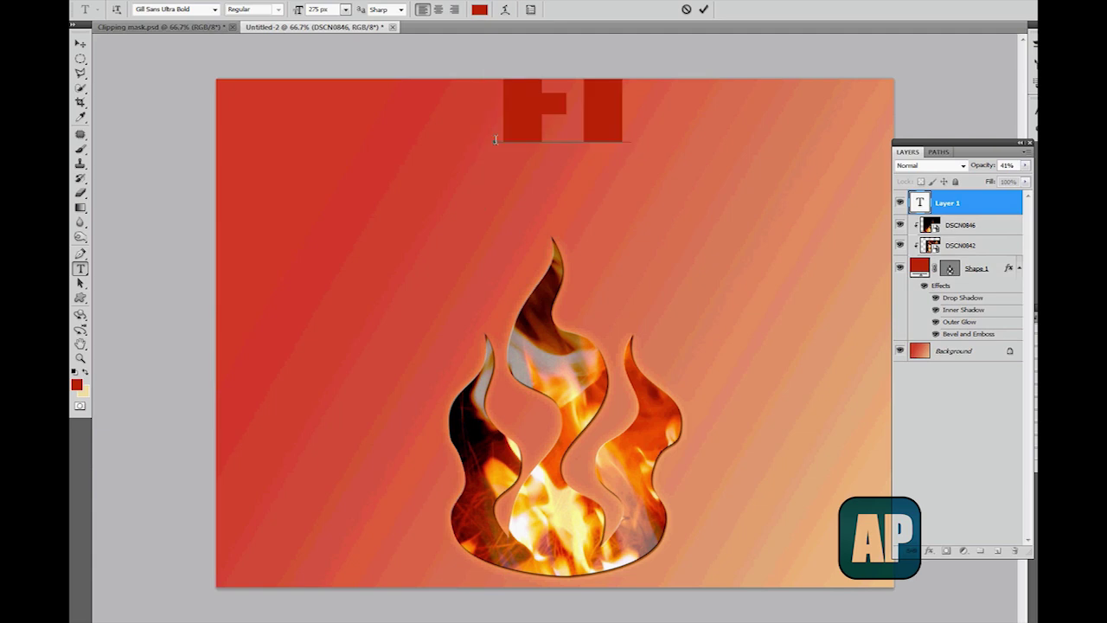
{"action": "type", "text": "re"}
{"action": "left_click_drag", "start_coordinate": [551, 118], "coordinate": [499, 168]}
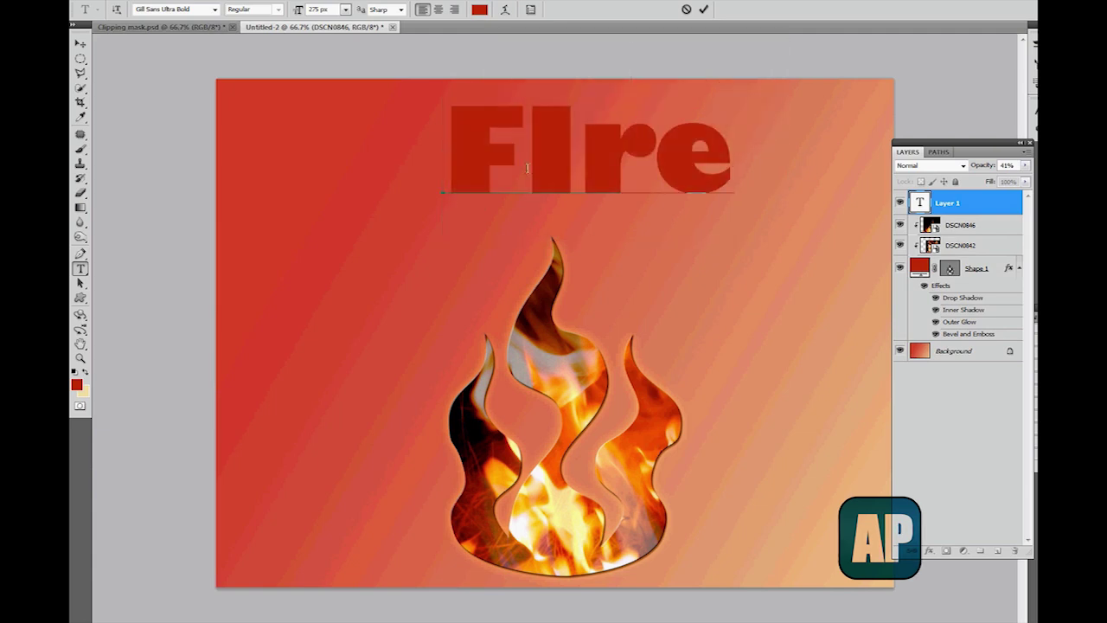
{"action": "key", "text": "ctrl+Return"}
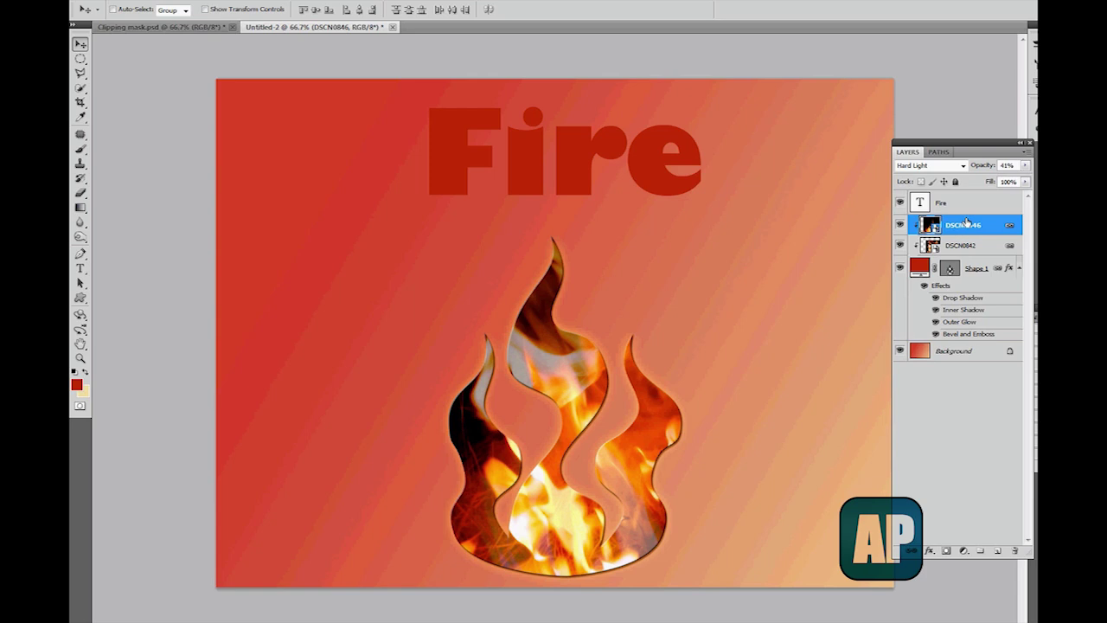
{"action": "key", "text": "ctrl+j"}
{"action": "key", "text": "ctrl+alt+g"}
{"action": "key", "text": "ctrl+z"}
{"action": "mouse_move", "coordinate": [956, 226]}
{"action": "left_mouse_down"}
{"action": "mouse_move", "coordinate": [1002, 546]}
{"action": "mouse_move", "coordinate": [955, 240]}
{"action": "left_mouse_up"}
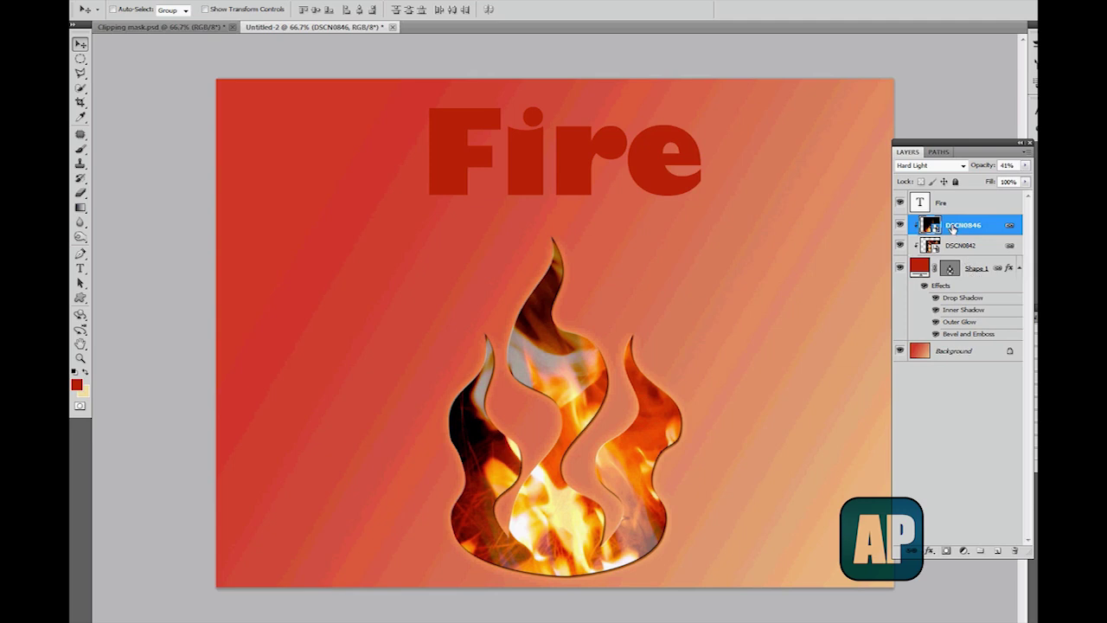
Duplicate the DSCN0846 layer, leave the copy unclipped, and rename the two clipped photo layers 2 and 1
{"action": "key", "text": "ctrl+j"}
{"action": "key", "text": "ctrl+alt+g"}
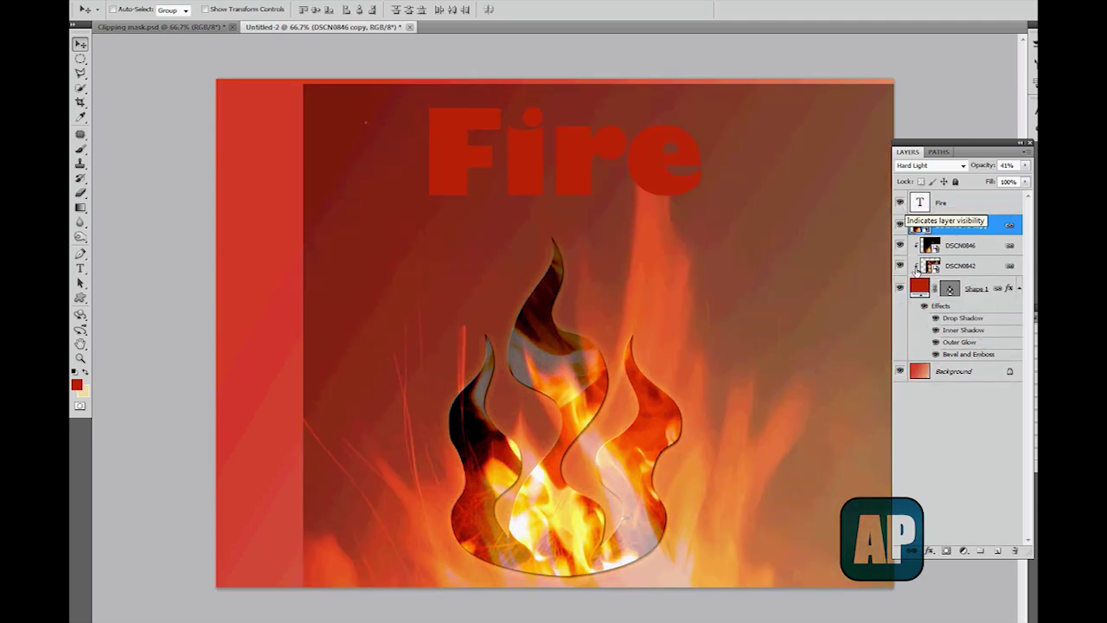
{"action": "left_click", "coordinate": [939, 472]}
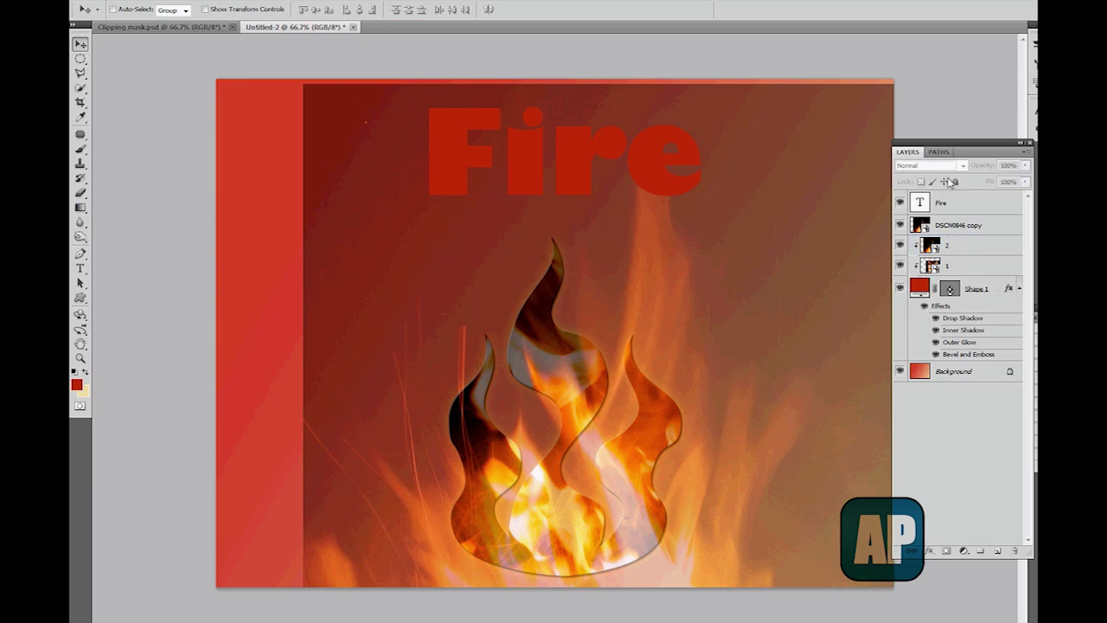
Set the DSCN0846 copy layer to Normal blending at 100% opacity
{"action": "left_click", "coordinate": [955, 224]}
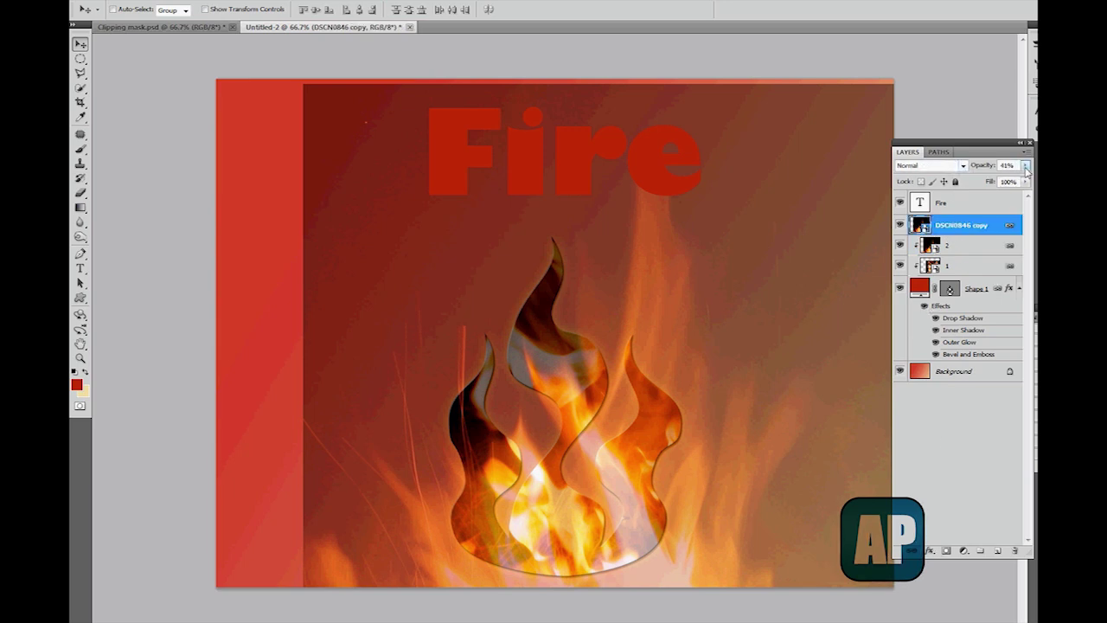
{"action": "left_click_drag", "start_coordinate": [1025, 170], "coordinate": [1029, 180]}
{"action": "left_click", "coordinate": [1005, 424]}
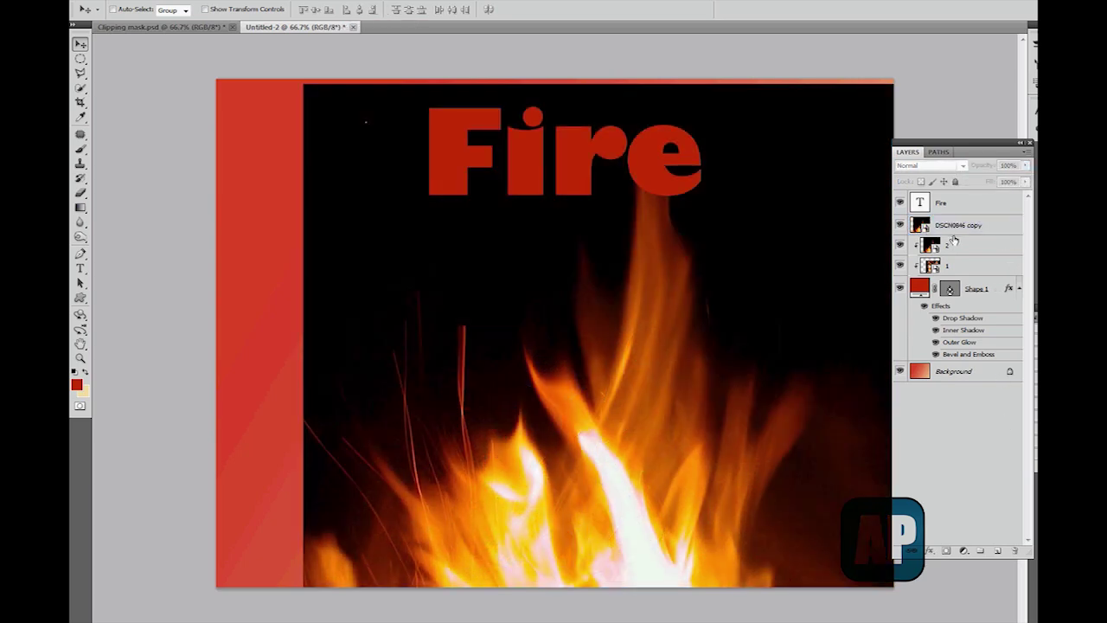
{"action": "left_click", "coordinate": [952, 231]}
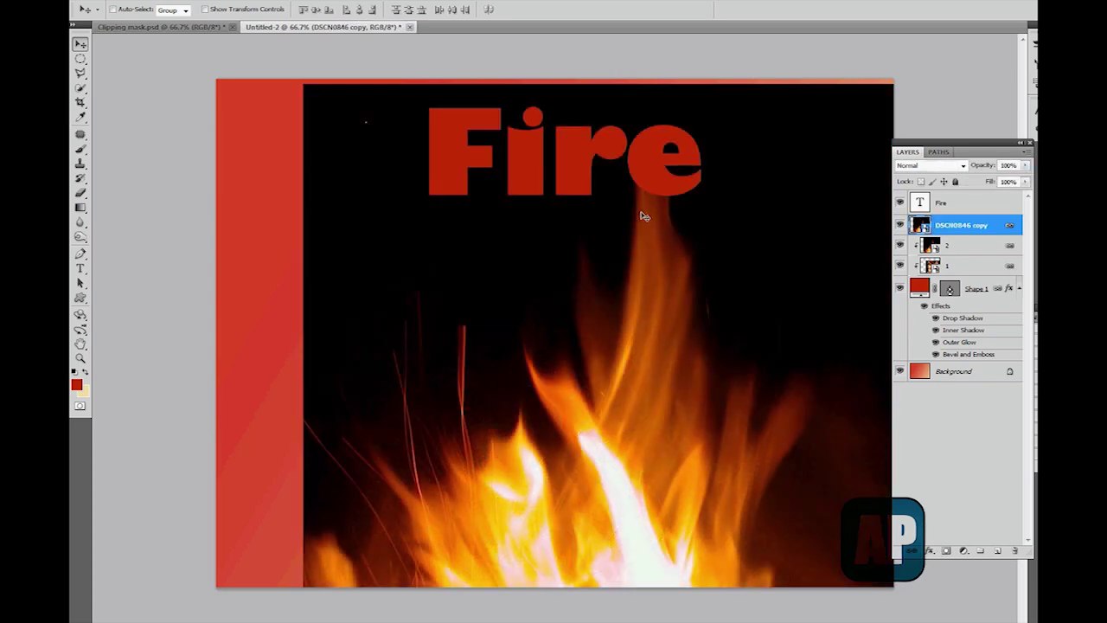
Try moving the DSCN0846 copy towards the word Fire while it is still linked to the flame layers, and undo the moves
{"action": "left_click_drag", "start_coordinate": [620, 378], "coordinate": [601, 369]}
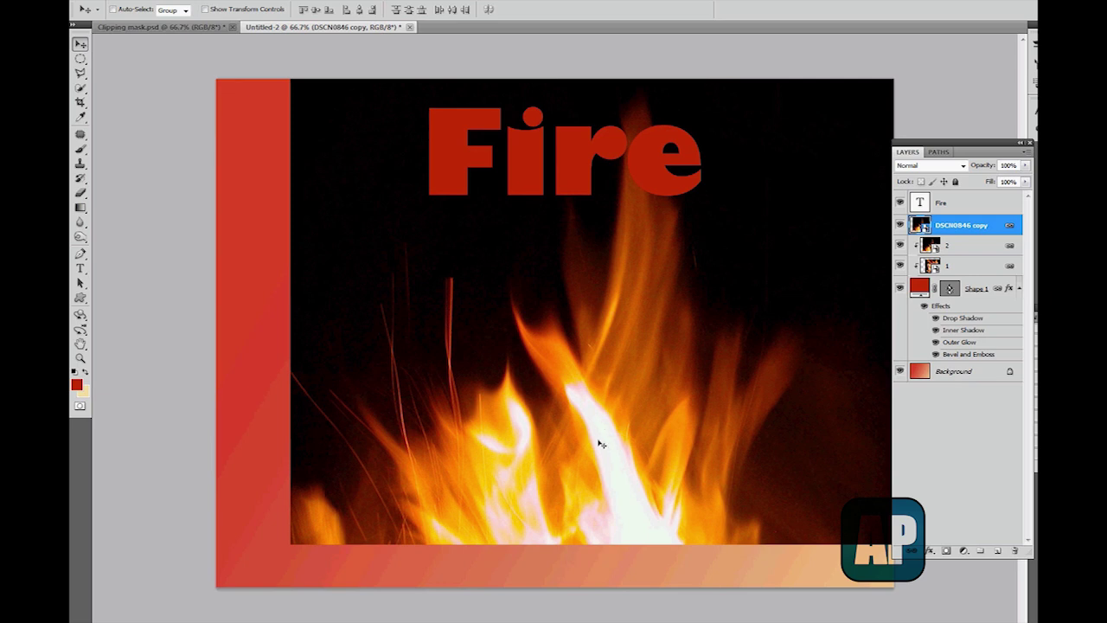
{"action": "left_click_drag", "start_coordinate": [524, 464], "coordinate": [481, 138]}
{"action": "key", "text": "ctrl+z"}
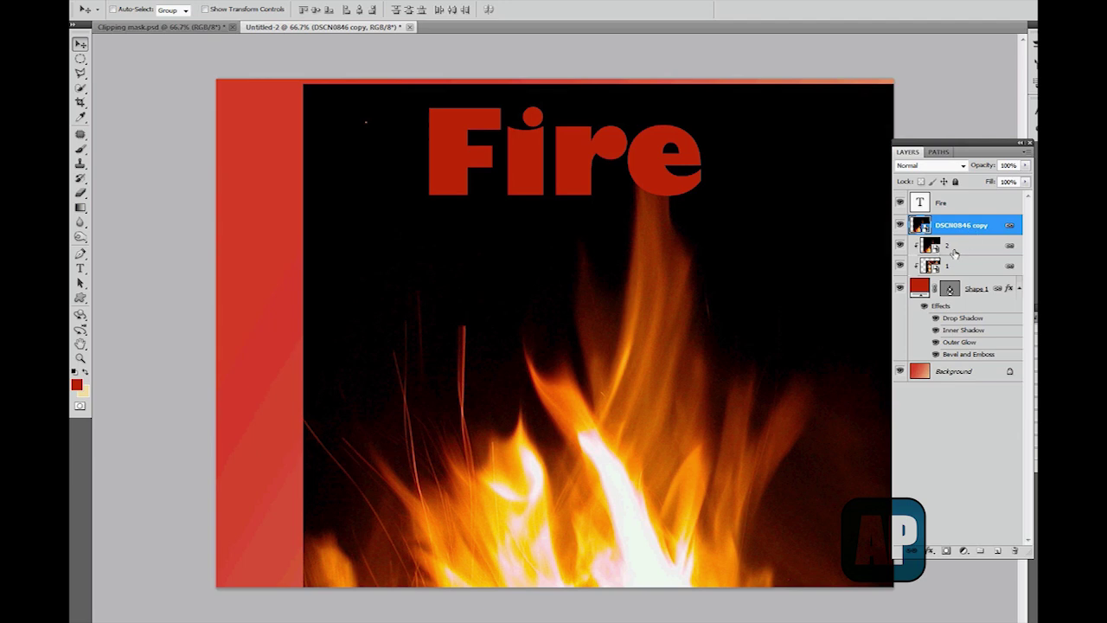
{"action": "left_click_drag", "start_coordinate": [608, 282], "coordinate": [734, 191]}
{"action": "key", "text": "ctrl+z"}
{"action": "left_click_drag", "start_coordinate": [623, 341], "coordinate": [840, 122]}
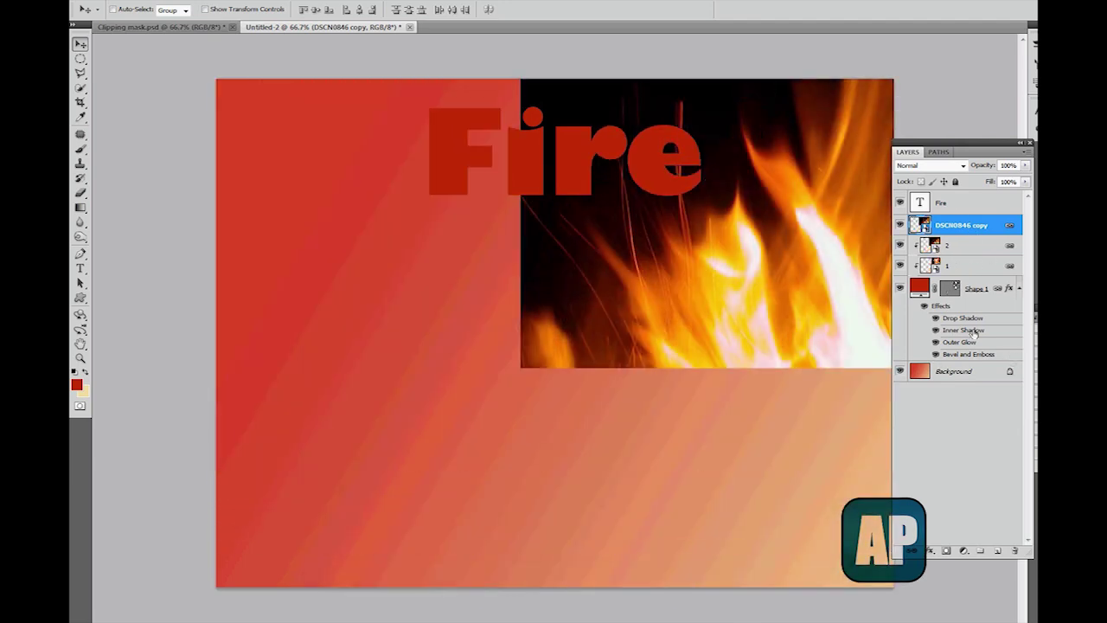
{"action": "key", "text": "ctrl+z"}
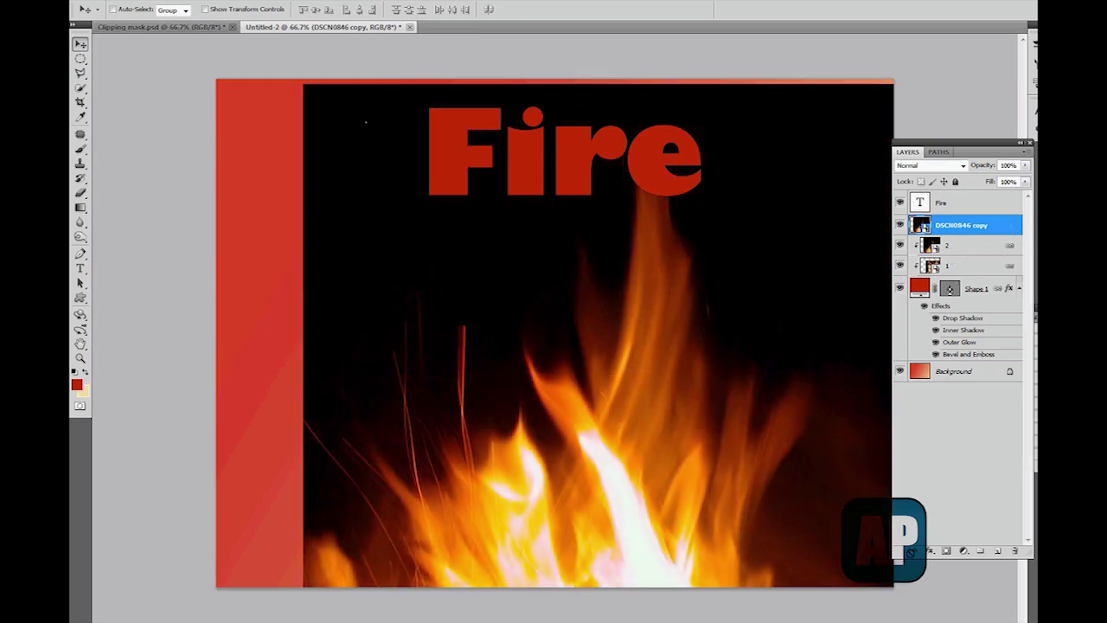
Unlink the DSCN0846 copy, move its flames over the word Fire, and clip it to the Fire text layer placed beneath it
{"action": "left_click_drag", "start_coordinate": [707, 590], "coordinate": [673, 221]}
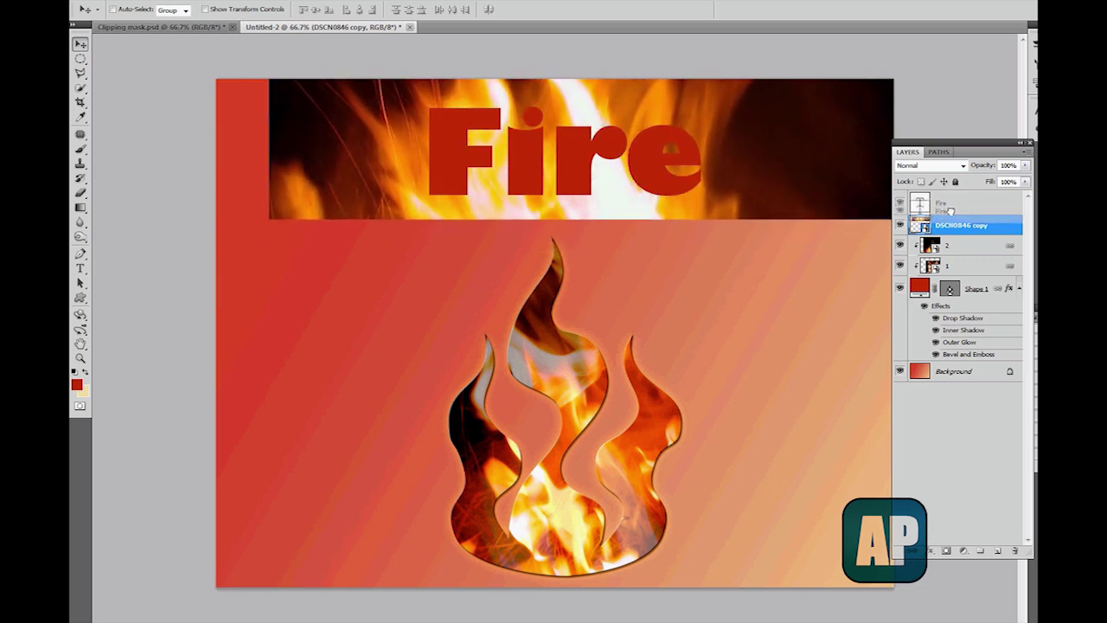
{"action": "left_click_drag", "start_coordinate": [940, 223], "coordinate": [954, 233]}
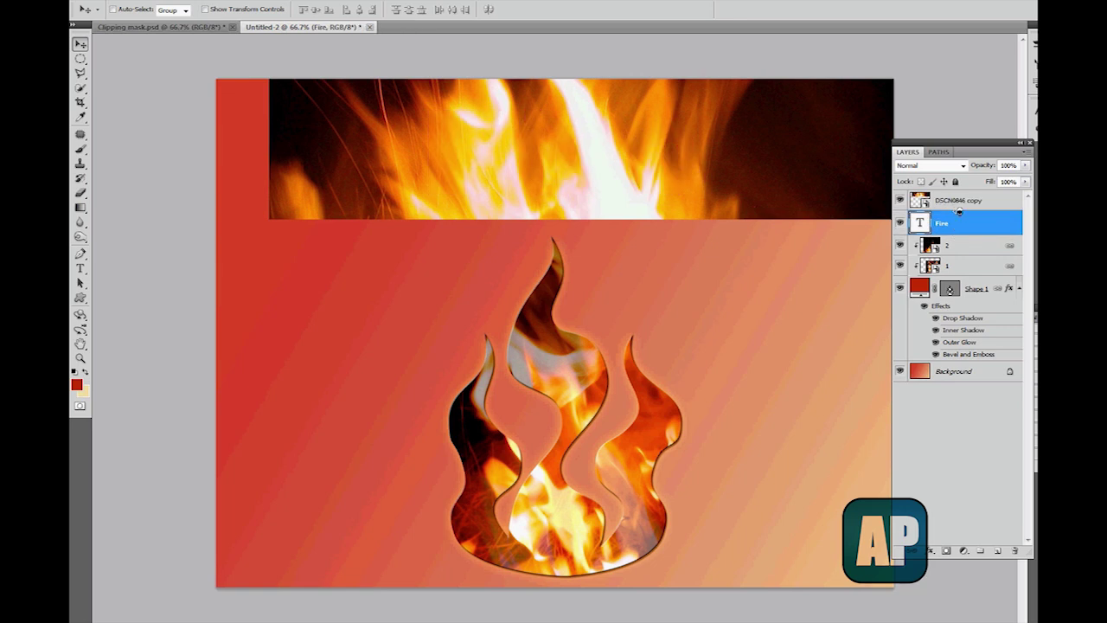
{"action": "left_click", "coordinate": [958, 211], "text": "alt"}
{"action": "left_click", "coordinate": [851, 355]}
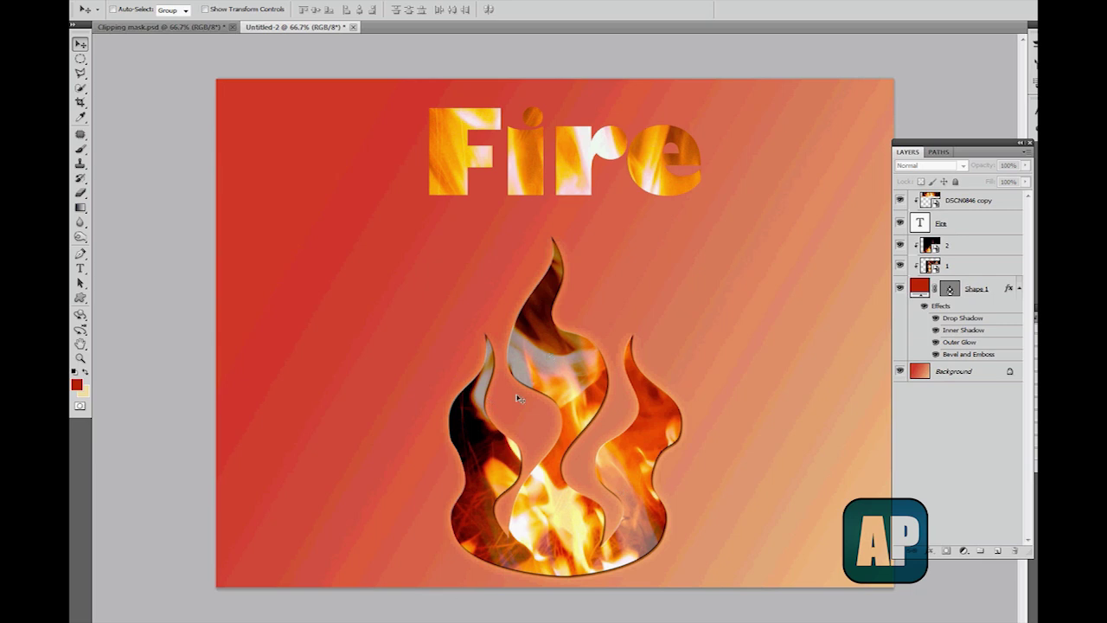
Copy all of the Shape 1 layer's effects onto the Fire text layer
{"action": "left_click", "coordinate": [942, 306]}
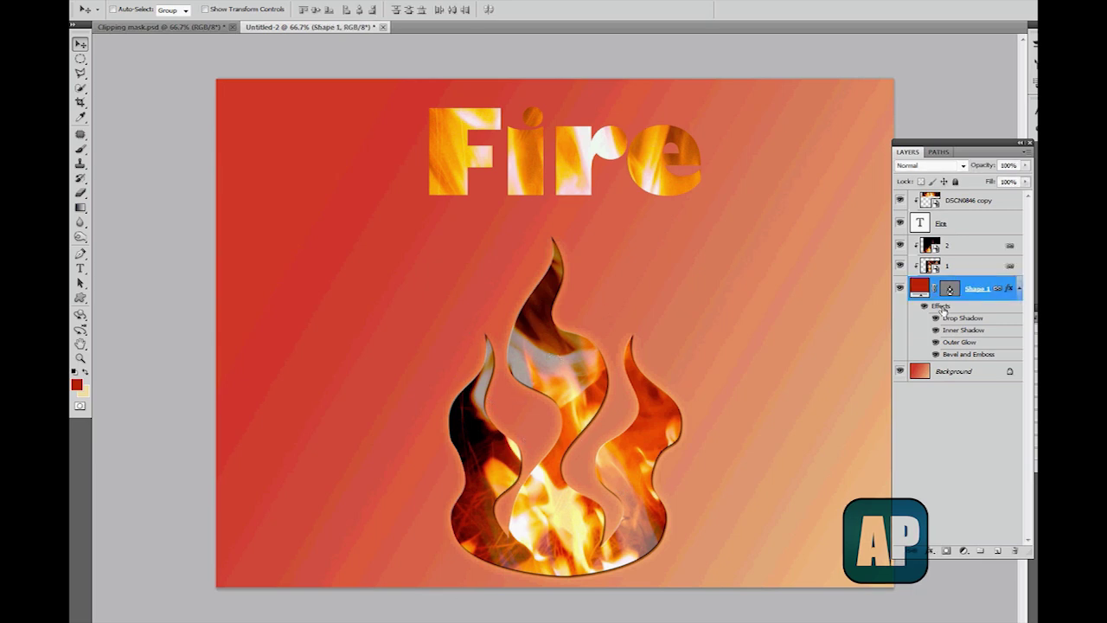
{"action": "left_click_drag", "start_coordinate": [942, 308], "coordinate": [958, 222]}
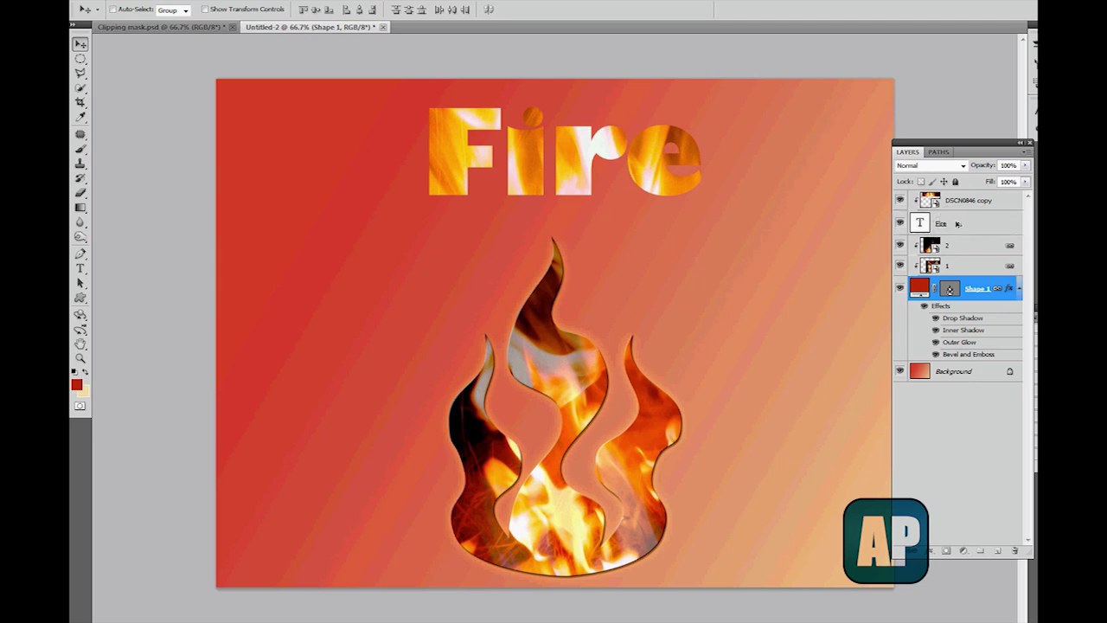
{"action": "left_click", "coordinate": [992, 486]}
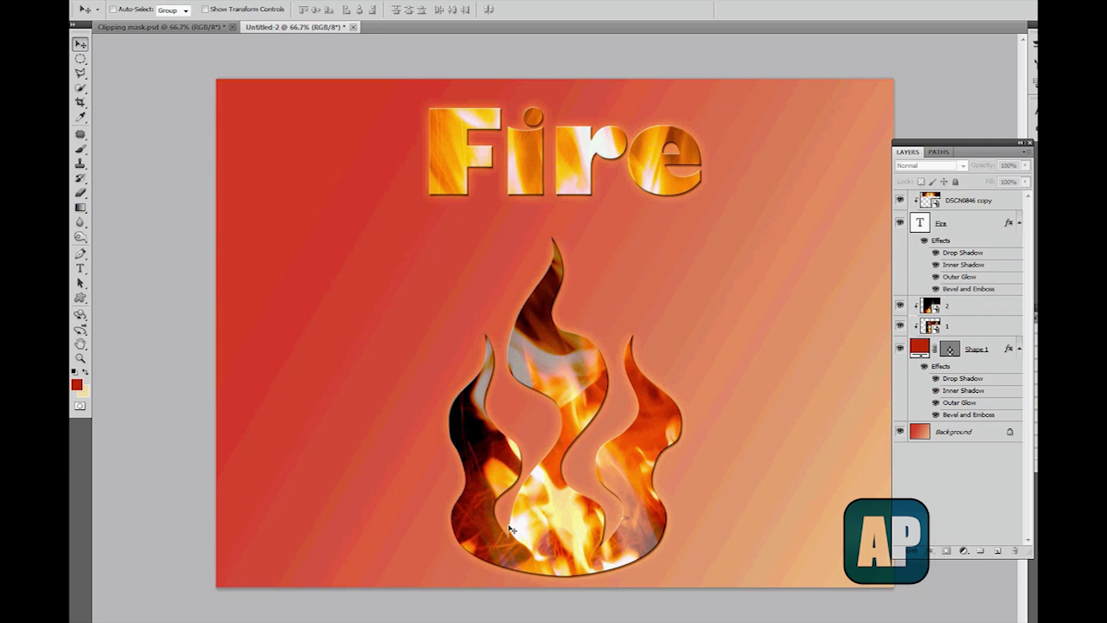
Recolour the Fire text's outer glow yellow-green and add a default Stroke effect, and shift the text slightly down and right
{"action": "double_click", "coordinate": [962, 253]}
{"action": "left_click_drag", "start_coordinate": [740, 179], "coordinate": [765, 231]}
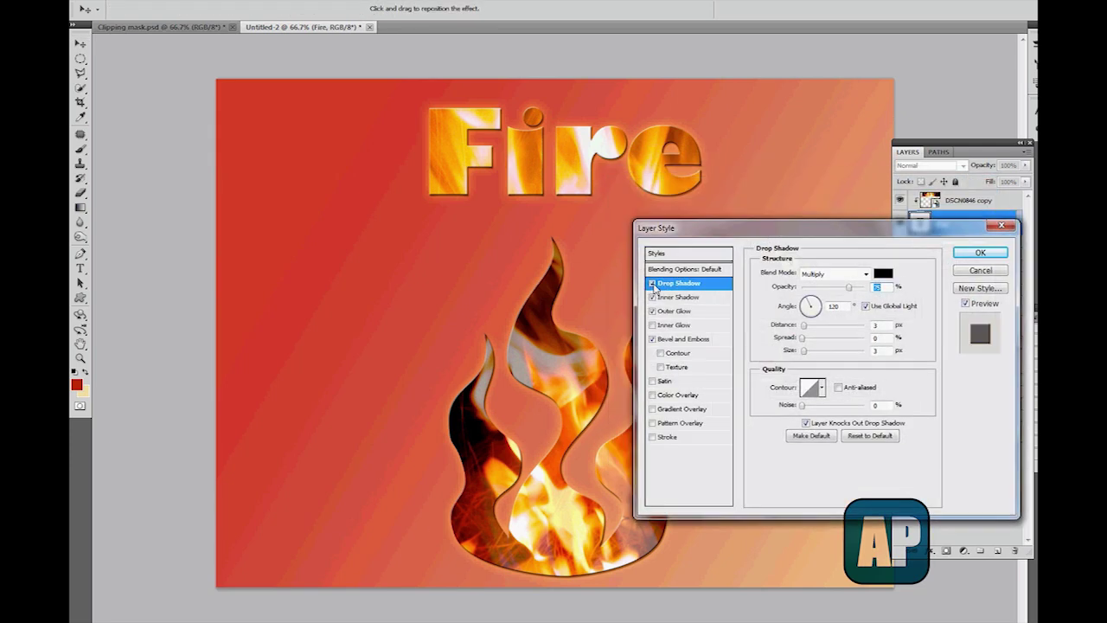
{"action": "left_click", "coordinate": [674, 310]}
{"action": "left_click", "coordinate": [768, 317]}
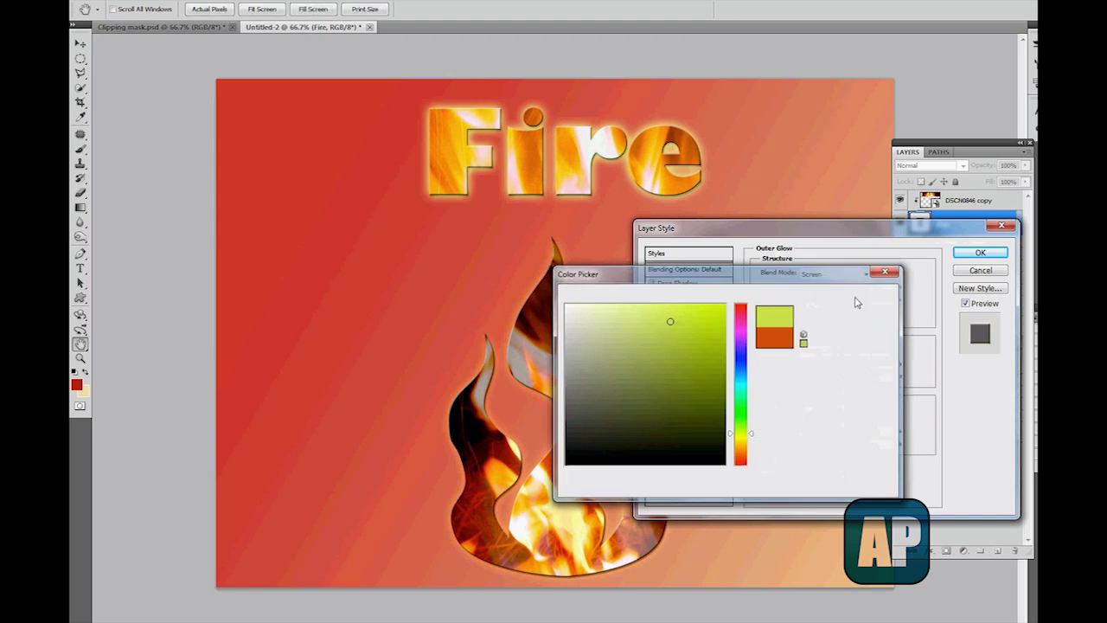
{"action": "left_click", "coordinate": [856, 301]}
{"action": "left_click", "coordinate": [651, 340]}
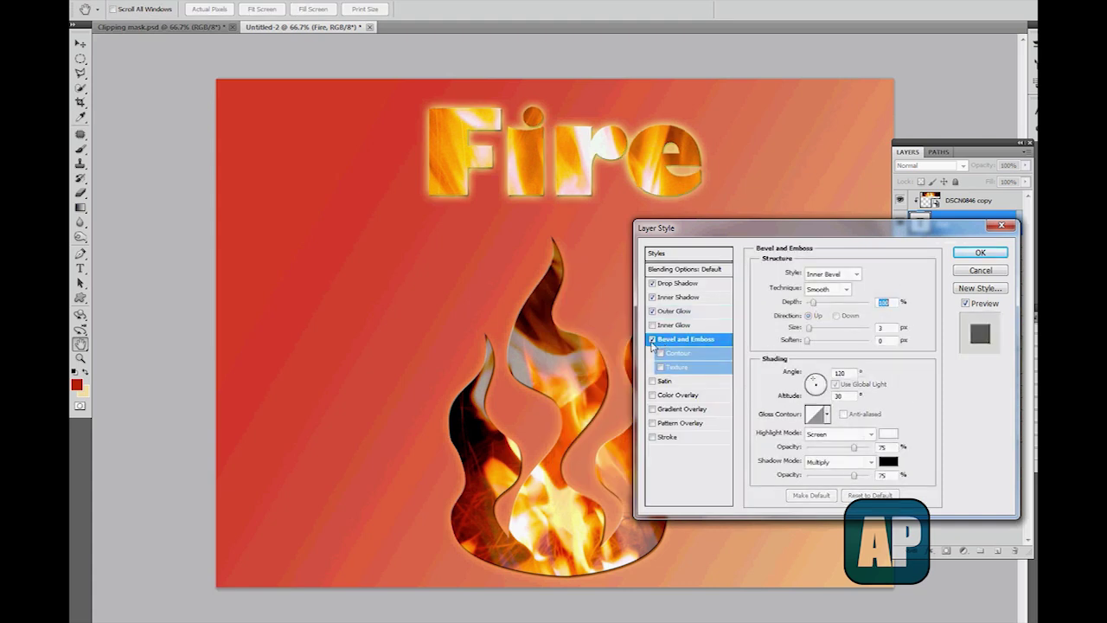
{"action": "left_click", "coordinate": [652, 435]}
{"action": "left_click", "coordinate": [980, 251]}
{"action": "left_click_drag", "start_coordinate": [564, 170], "coordinate": [572, 180]}
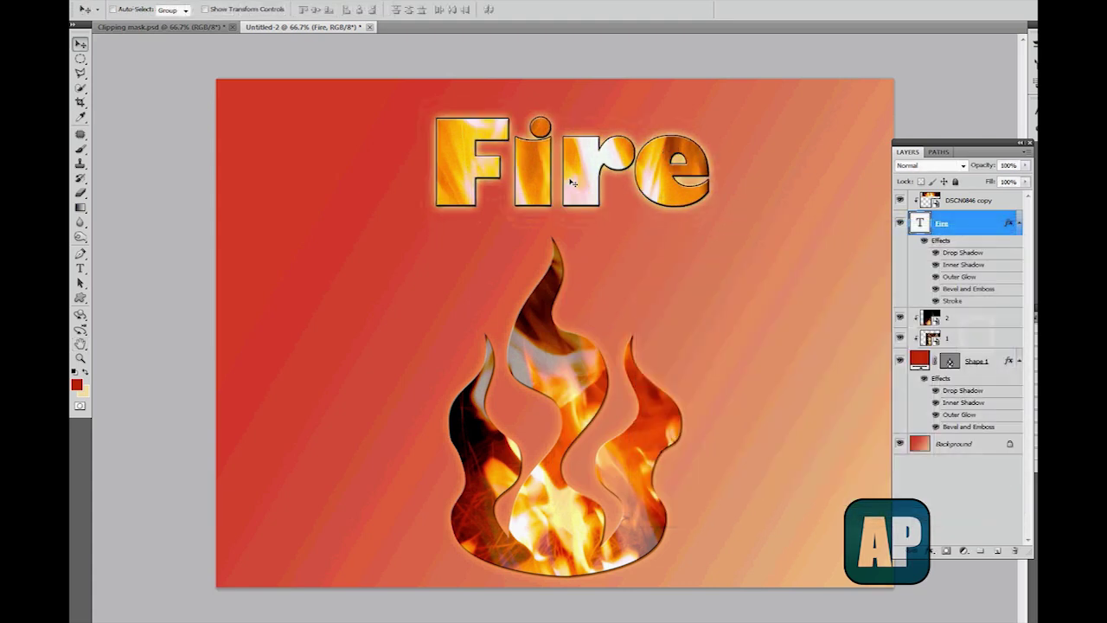
Warp the Fire text with the Twist style after trying Arch, Bulge and Shell Upper
{"action": "double_click", "coordinate": [919, 223]}
{"action": "left_click", "coordinate": [505, 10]}
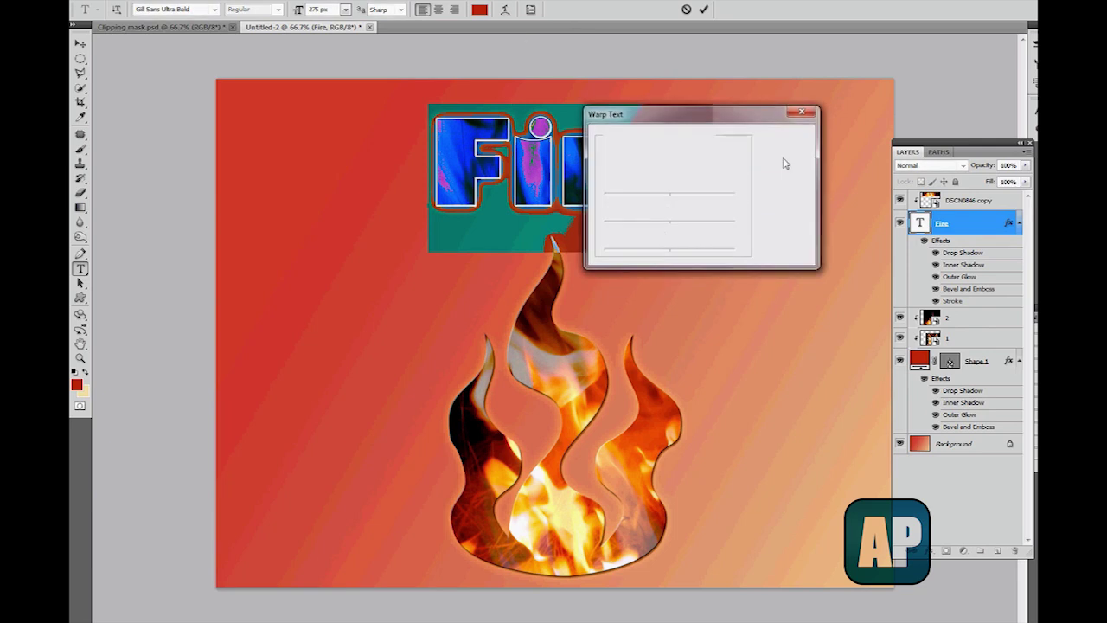
{"action": "left_click", "coordinate": [785, 163]}
{"action": "left_click", "coordinate": [504, 10]}
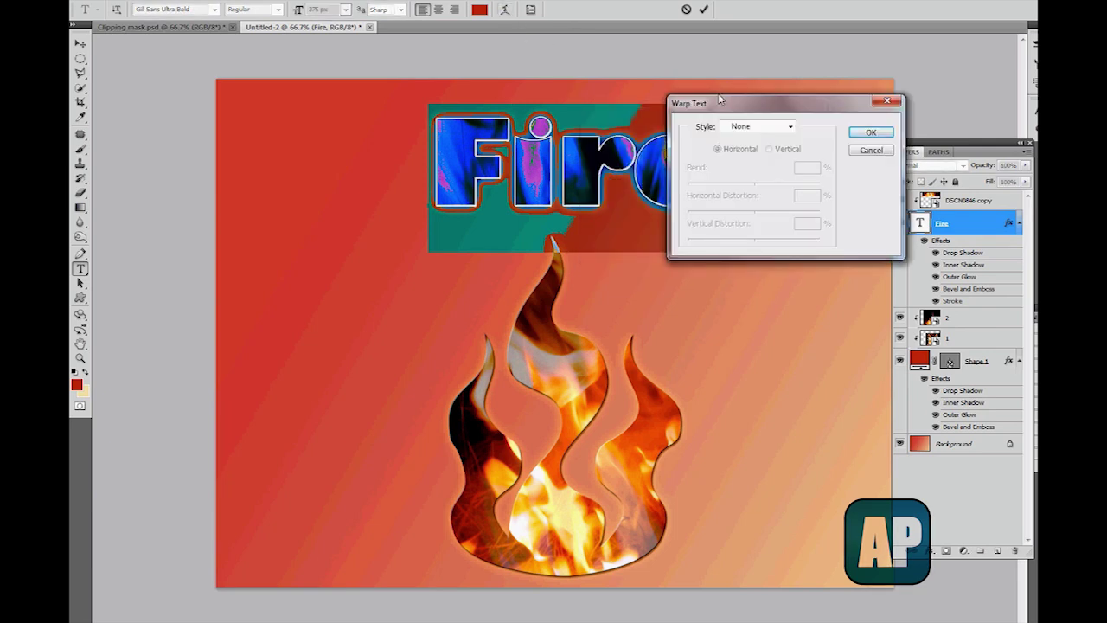
{"action": "left_click_drag", "start_coordinate": [716, 103], "coordinate": [780, 73]}
{"action": "left_click", "coordinate": [800, 96]}
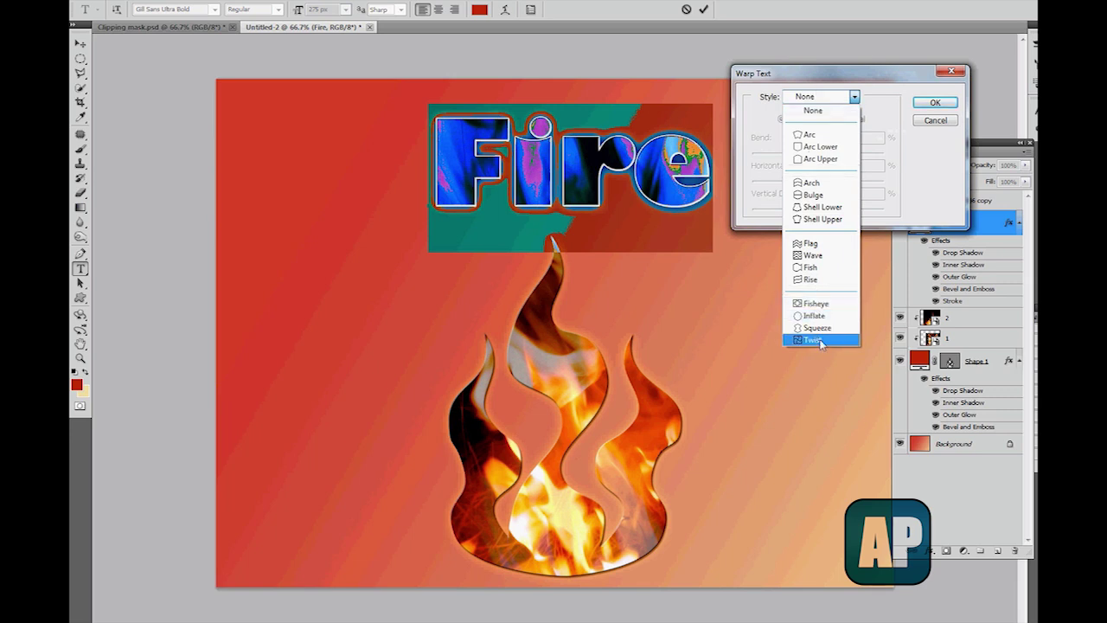
{"action": "left_click", "coordinate": [811, 183]}
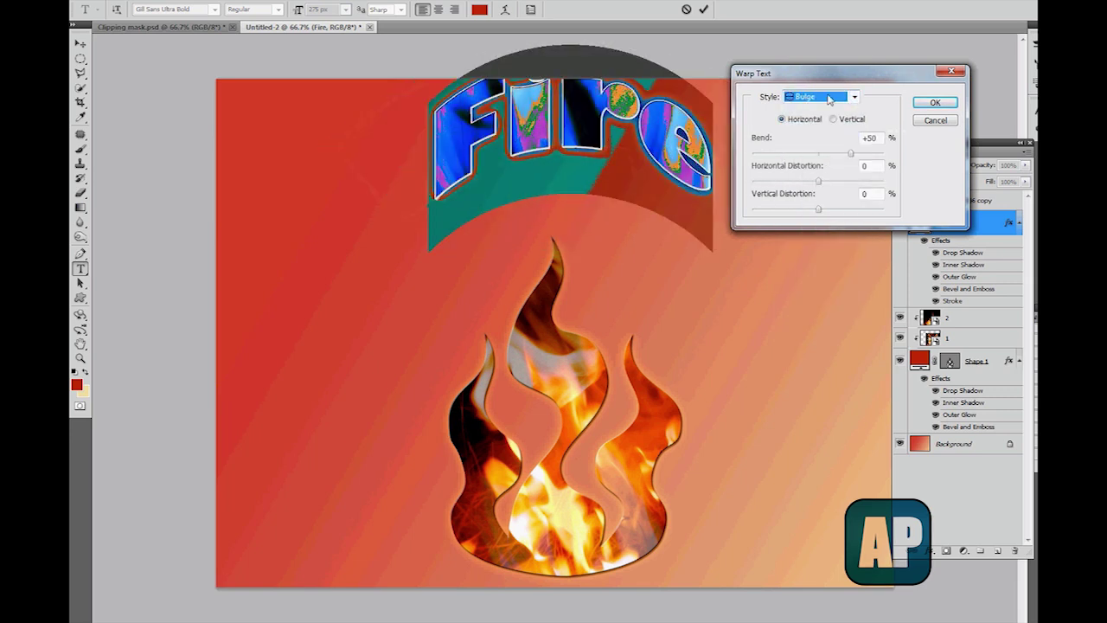
{"action": "scroll", "coordinate": [828, 99], "scroll_direction": "down", "scroll_amount": 2}
{"action": "left_click", "coordinate": [828, 97]}
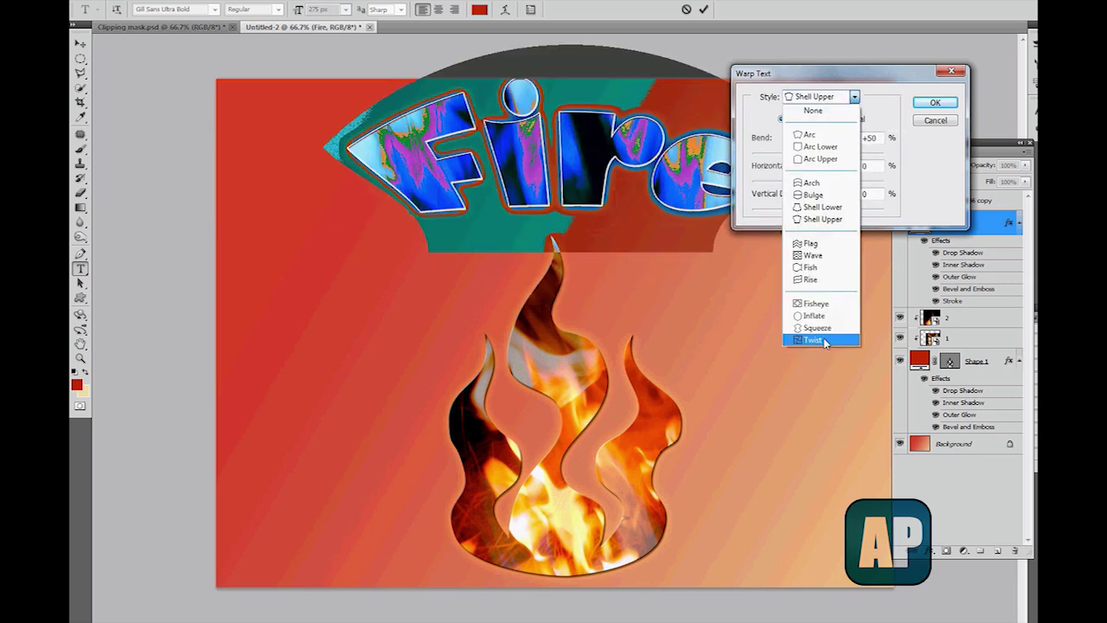
{"action": "left_click", "coordinate": [824, 341]}
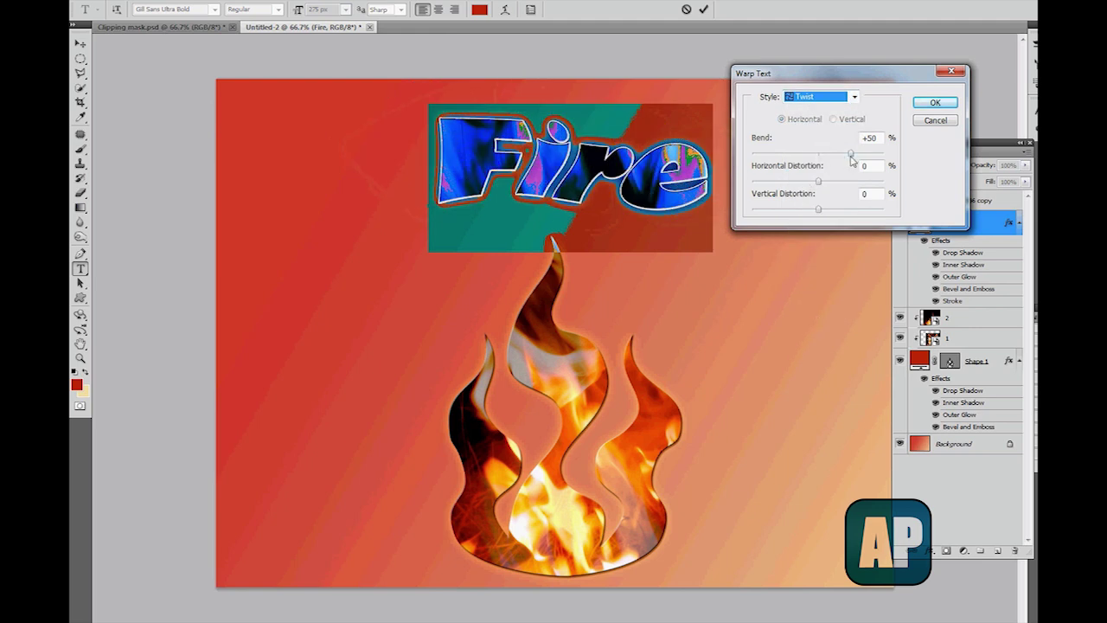
Set the text warp's bend to -44% and horizontal distortion to +43%, and apply it
{"action": "left_click_drag", "start_coordinate": [852, 155], "coordinate": [819, 212]}
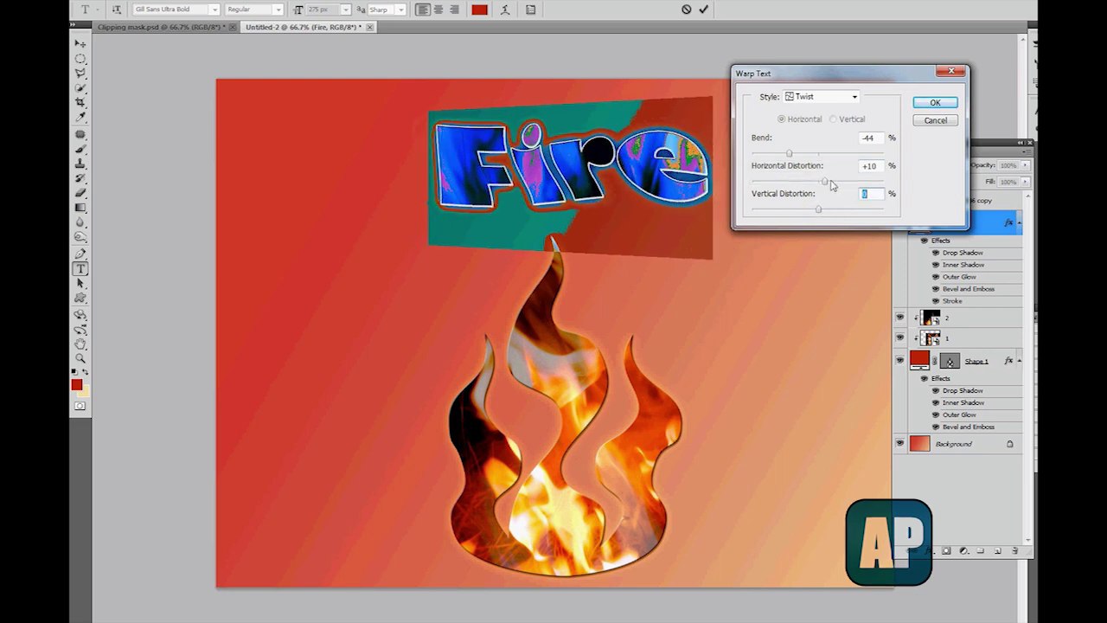
{"action": "left_click_drag", "start_coordinate": [825, 181], "coordinate": [842, 182]}
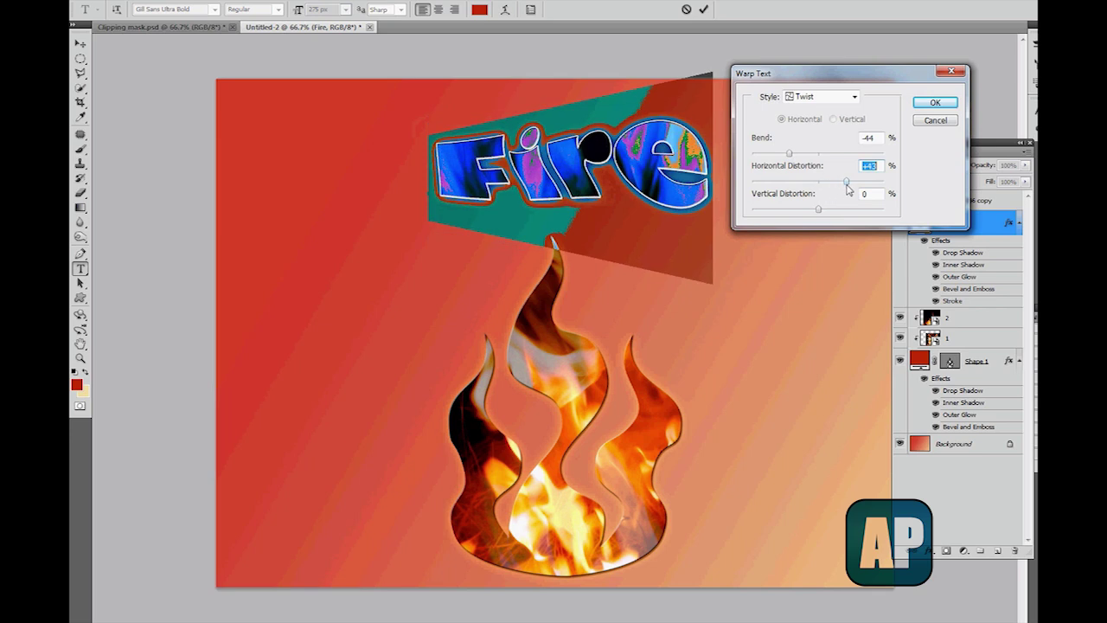
{"action": "right_click", "coordinate": [547, 195]}
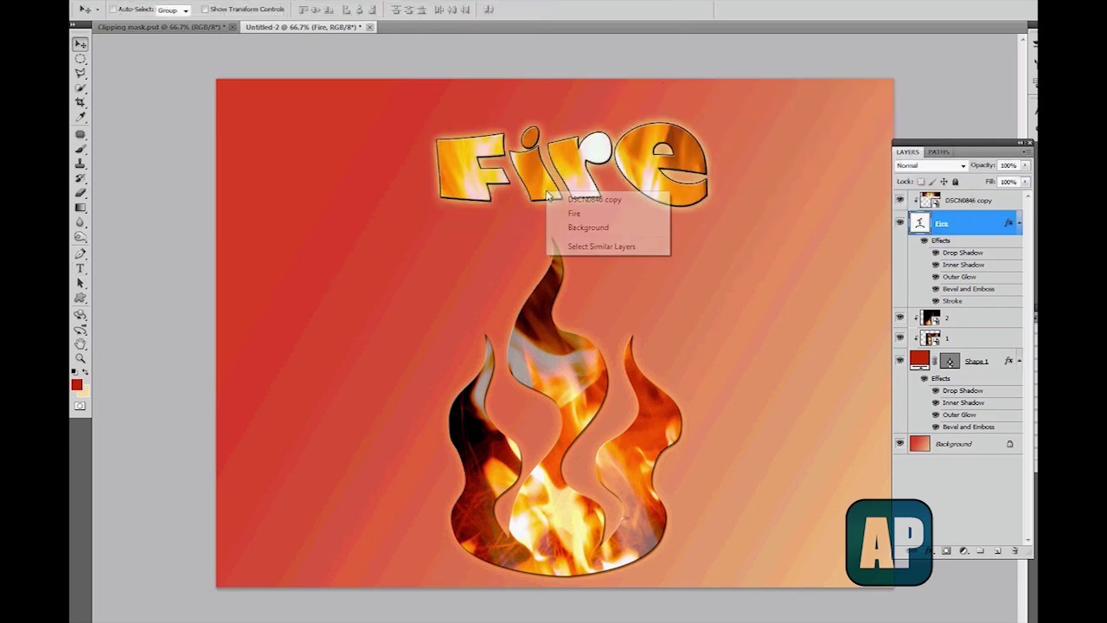
{"action": "left_click", "coordinate": [538, 176]}
Duplicate the linked flame layers 2, 1 and Shape 1 together
{"action": "left_click", "coordinate": [919, 365]}
{"action": "left_click", "coordinate": [946, 320], "text": "shift"}
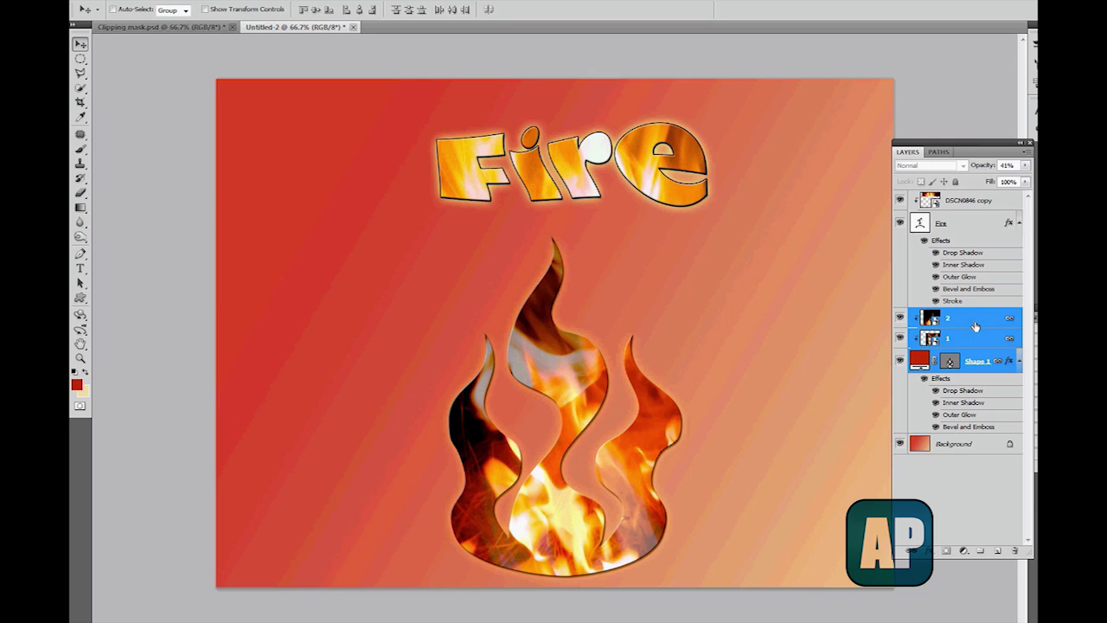
{"action": "left_click_drag", "start_coordinate": [967, 323], "coordinate": [996, 551]}
{"action": "scroll", "coordinate": [969, 363], "scroll_direction": "down", "scroll_amount": 2}
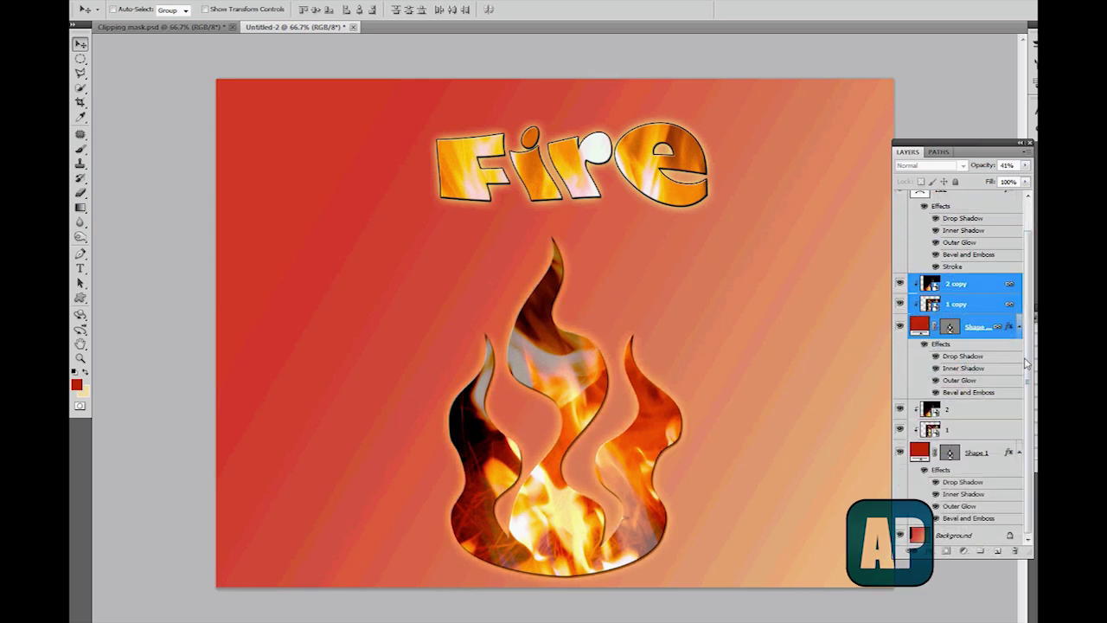
Place the copied flame layers just above the Background and enlarge them with Free Transform so the flame extends beyond the canvas
{"action": "left_click_drag", "start_coordinate": [969, 347], "coordinate": [969, 524]}
{"action": "key", "text": "ctrl+t"}
{"action": "scroll", "coordinate": [302, 101], "scroll_direction": "down", "scroll_amount": 4}
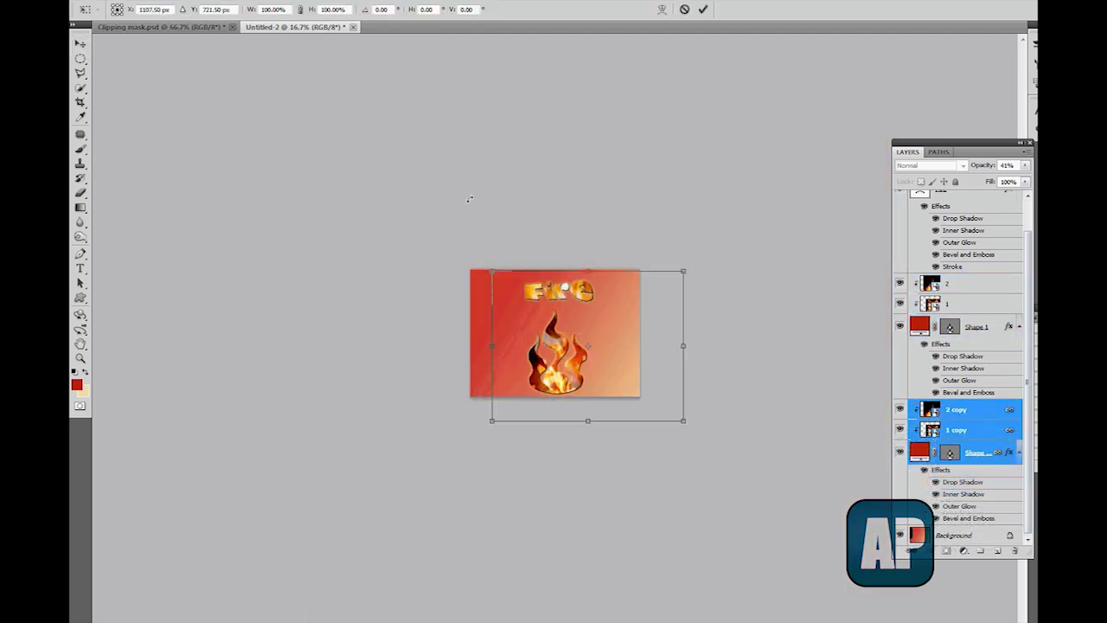
{"action": "left_click_drag", "start_coordinate": [493, 270], "coordinate": [282, 110]}
{"action": "key", "text": "Return"}
{"action": "scroll", "coordinate": [544, 379], "scroll_direction": "up", "scroll_amount": 4}
Lower the enlarged Shape 1 copy layer's opacity to 26%, and adjust the opacity of the three copied flame layers together
{"action": "left_click", "coordinate": [978, 452]}
{"action": "left_click", "coordinate": [1025, 165]}
{"action": "left_click_drag", "start_coordinate": [1026, 181], "coordinate": [991, 183]}
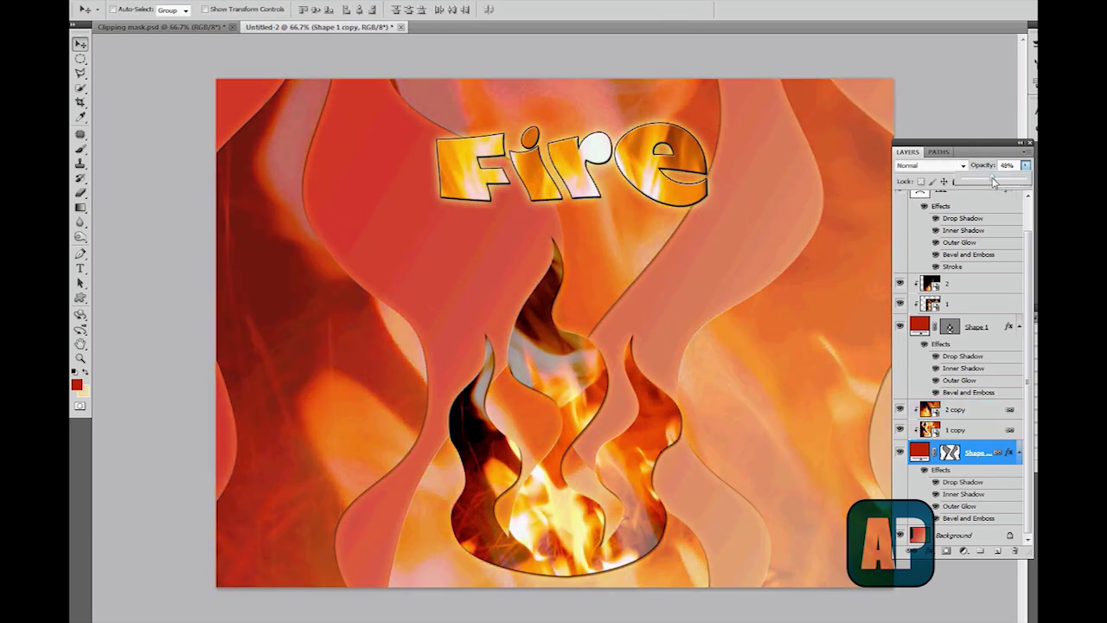
{"action": "left_click", "coordinate": [975, 468]}
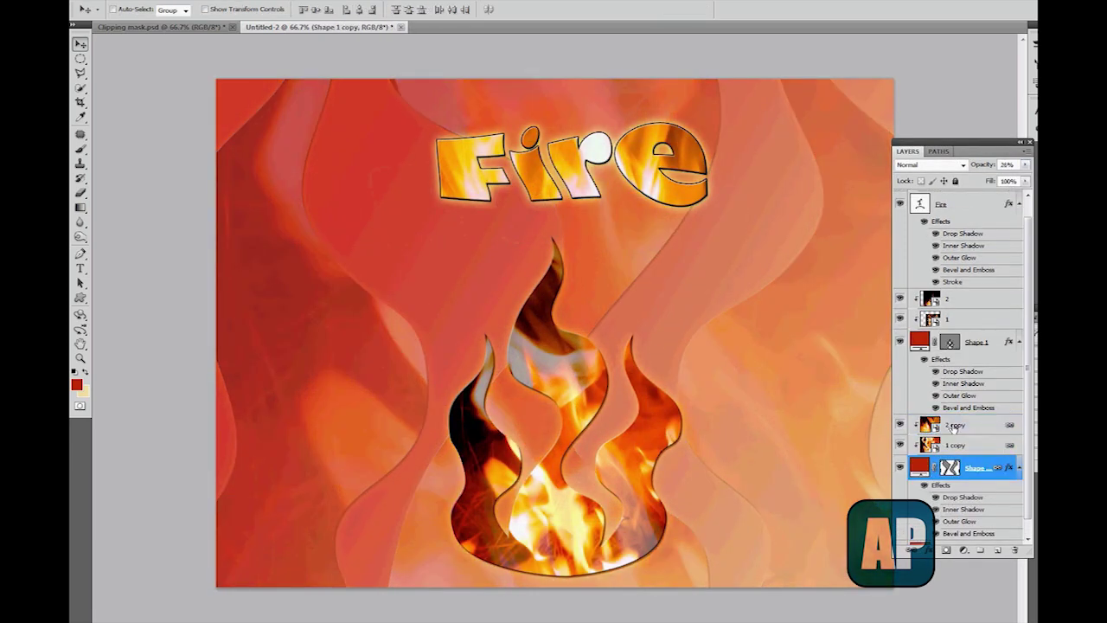
{"action": "left_click", "coordinate": [955, 425], "text": "shift"}
{"action": "left_click", "coordinate": [1025, 164]}
{"action": "left_click_drag", "start_coordinate": [1023, 182], "coordinate": [992, 180]}
Hide the enlarged flame copies and the Fire text with its clipped photo, and move the original flame up the canvas
{"action": "left_click", "coordinate": [950, 320]}
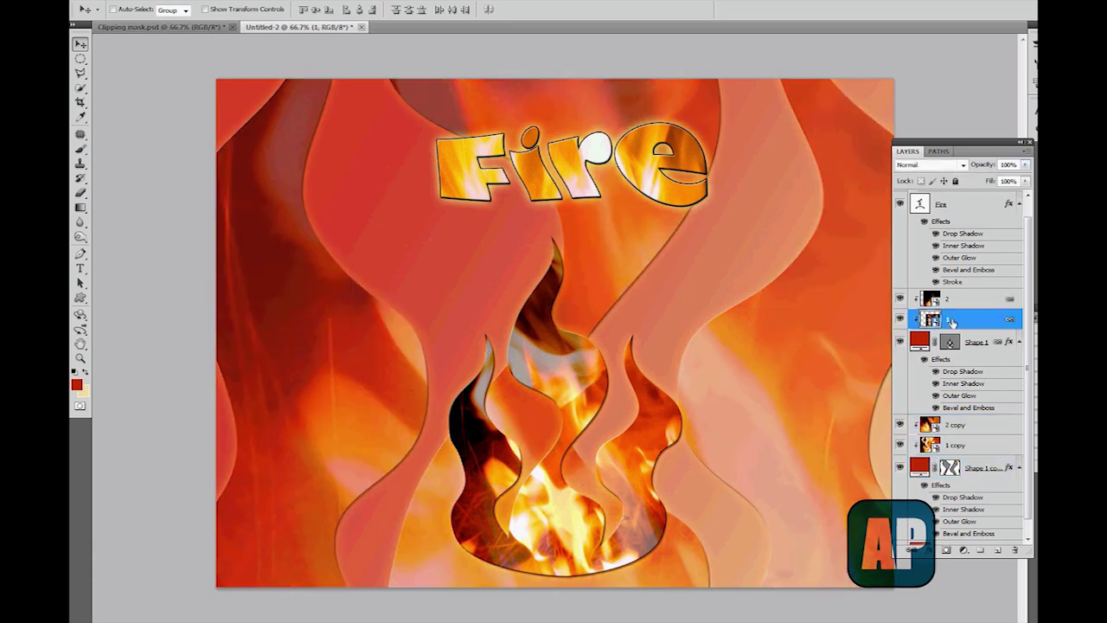
{"action": "left_click_drag", "start_coordinate": [900, 424], "coordinate": [900, 468]}
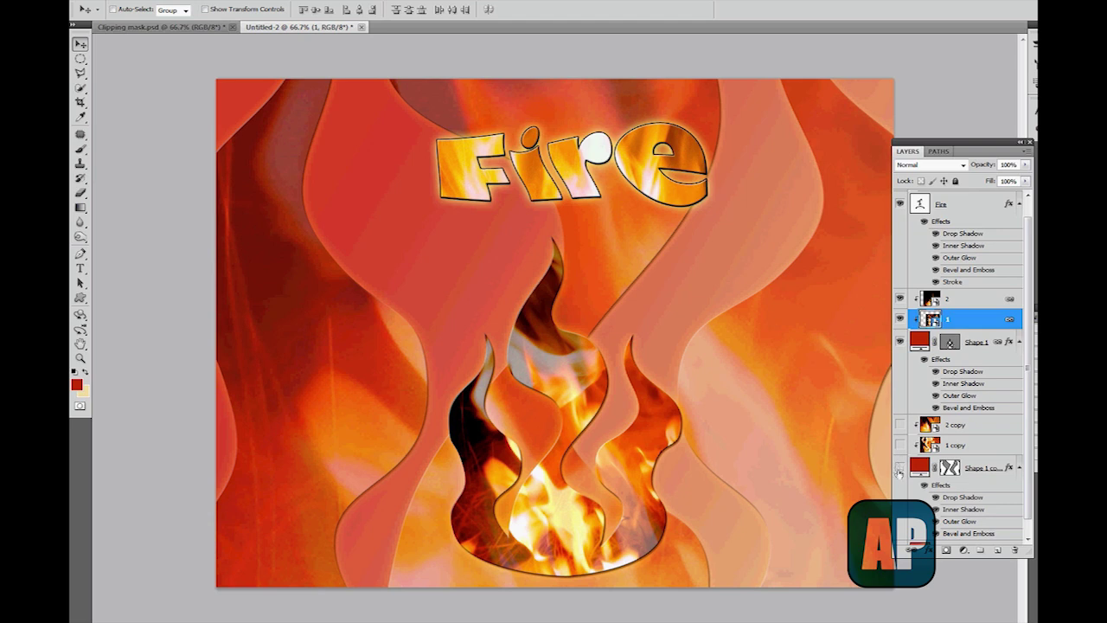
{"action": "scroll", "coordinate": [900, 458], "scroll_direction": "up", "scroll_amount": 2}
{"action": "left_click_drag", "start_coordinate": [900, 222], "coordinate": [901, 196]}
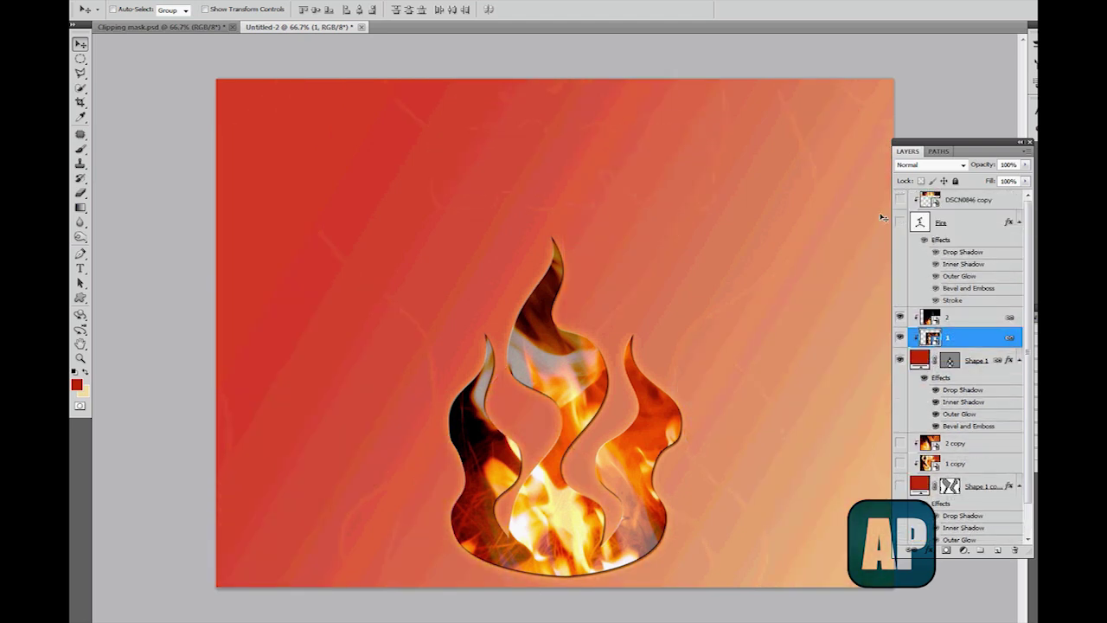
{"action": "left_click", "coordinate": [966, 362]}
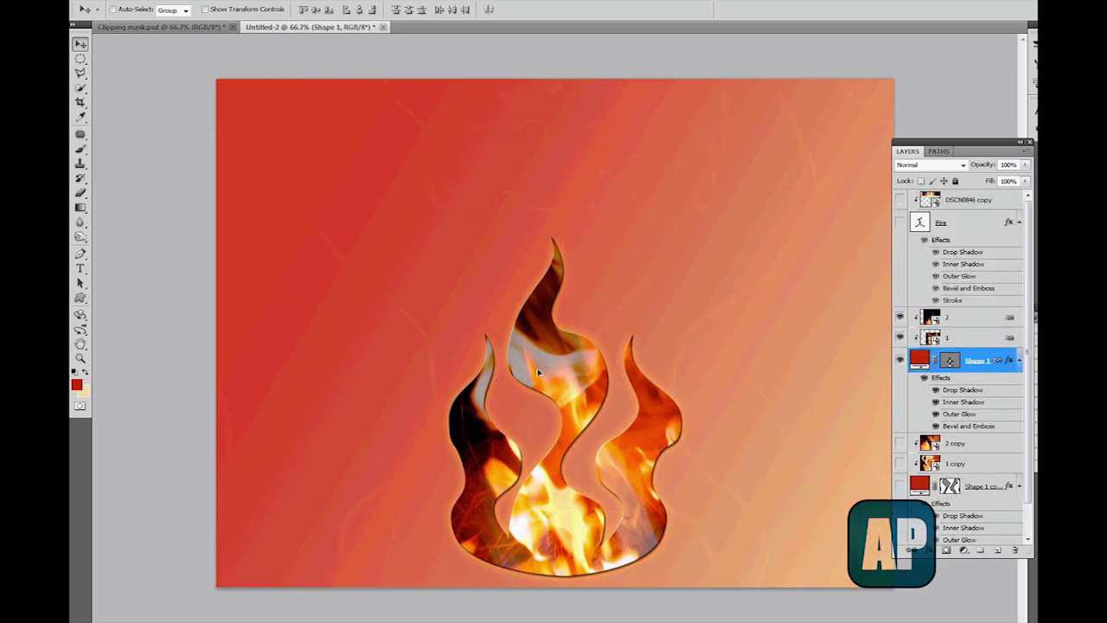
{"action": "left_click_drag", "start_coordinate": [537, 372], "coordinate": [537, 291]}
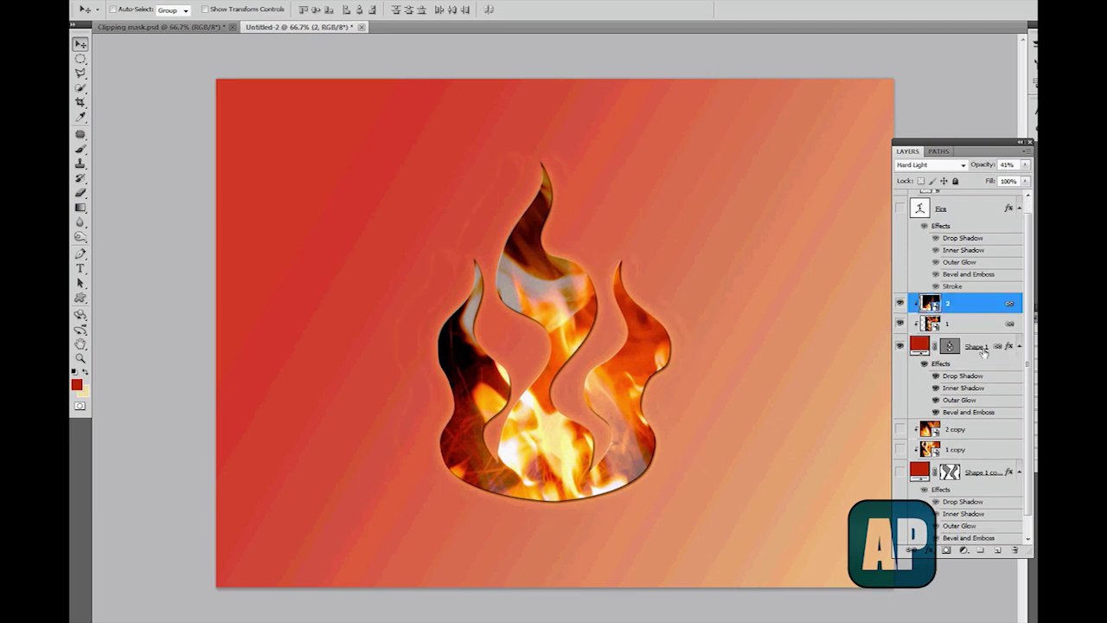
Use the Add Anchor Point tool on Shape 1 to reshape the central flame's upper edges and pull its tip up and left
{"action": "left_click", "coordinate": [966, 346]}
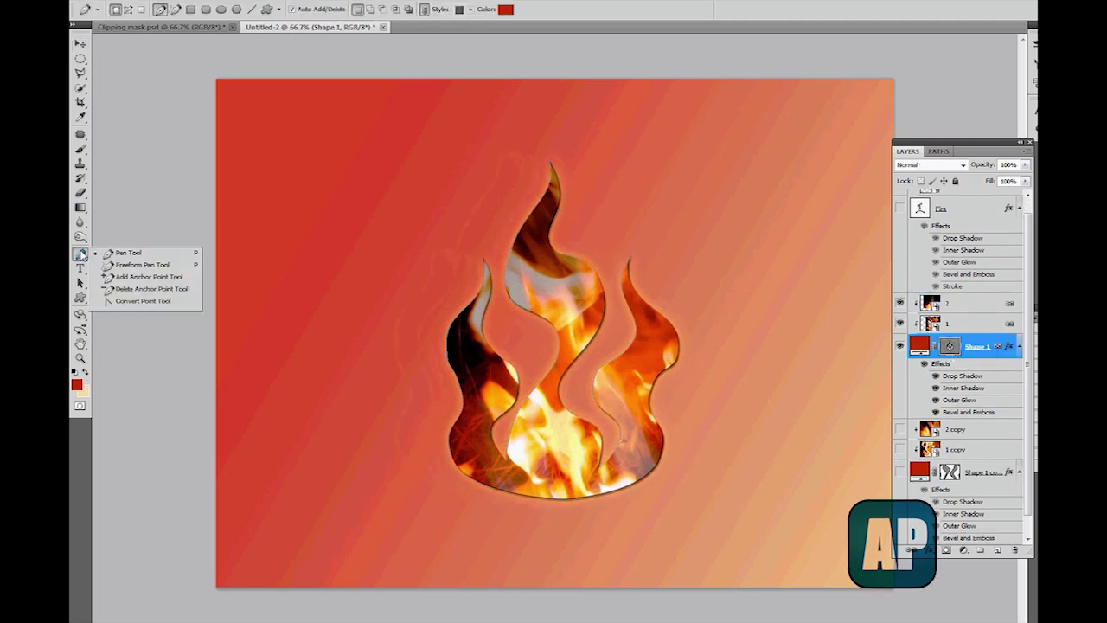
{"action": "left_click", "coordinate": [112, 277]}
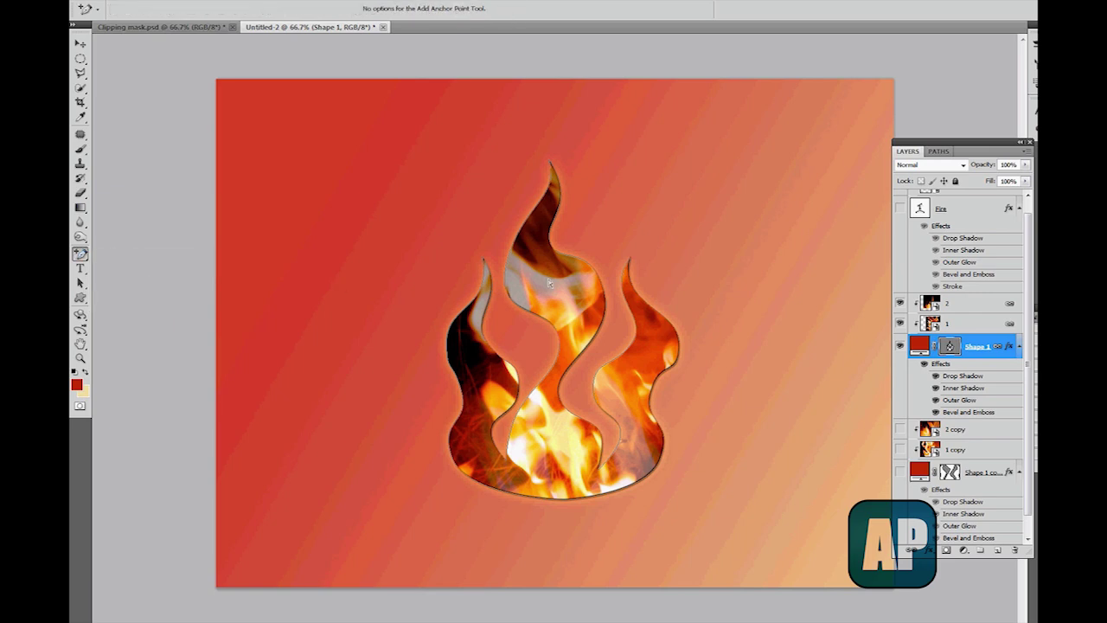
{"action": "left_click", "coordinate": [528, 224]}
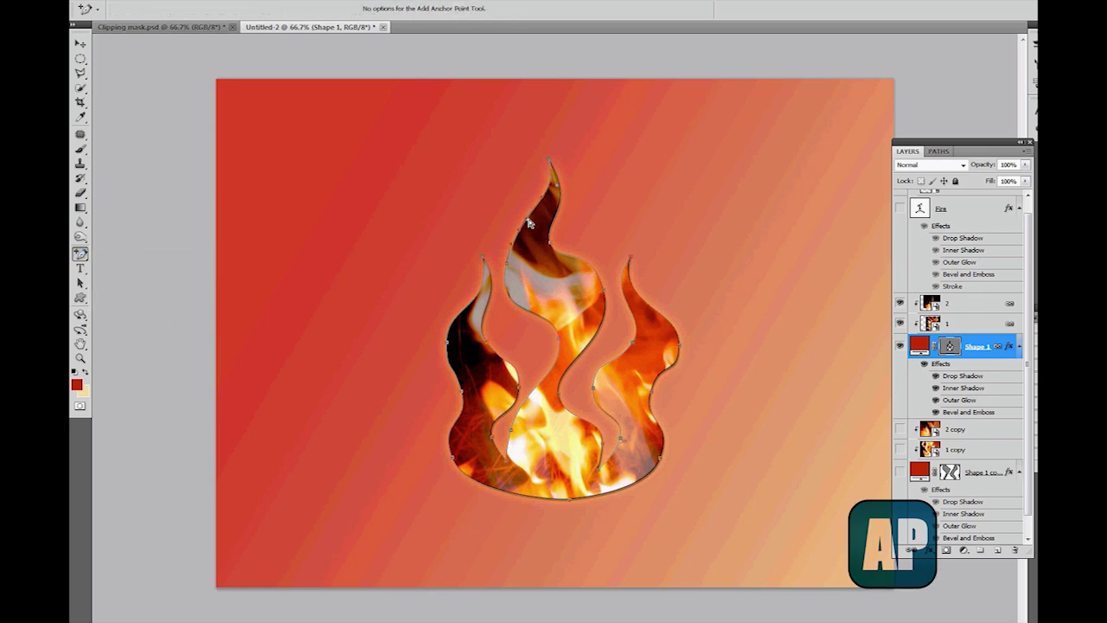
{"action": "left_click_drag", "start_coordinate": [529, 222], "coordinate": [531, 223]}
{"action": "left_click_drag", "start_coordinate": [506, 263], "coordinate": [561, 244]}
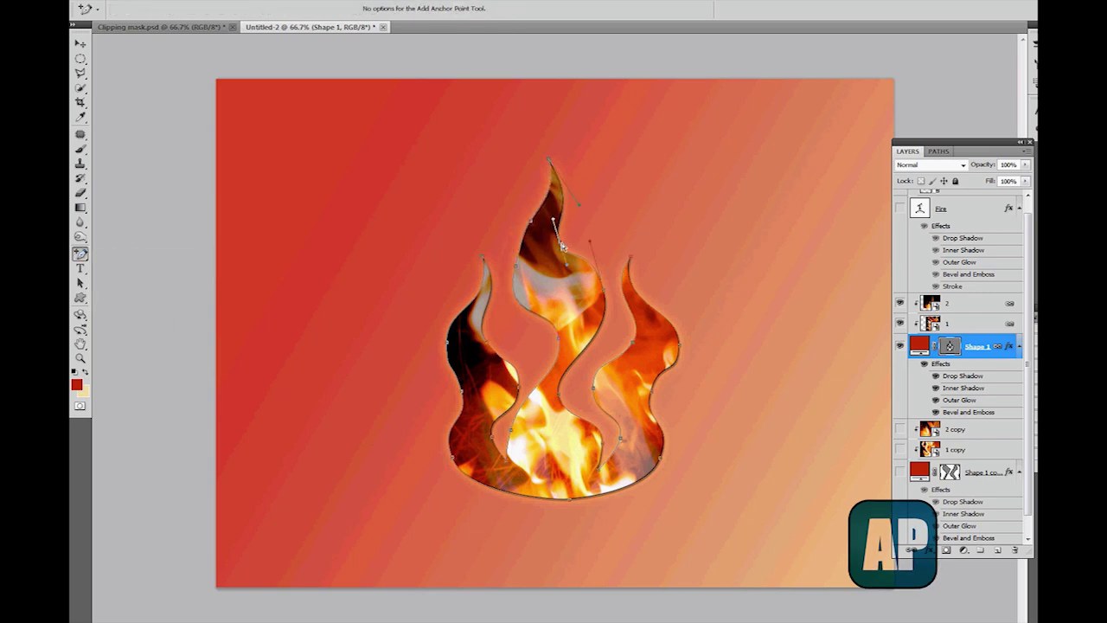
{"action": "left_click_drag", "start_coordinate": [549, 161], "coordinate": [517, 145]}
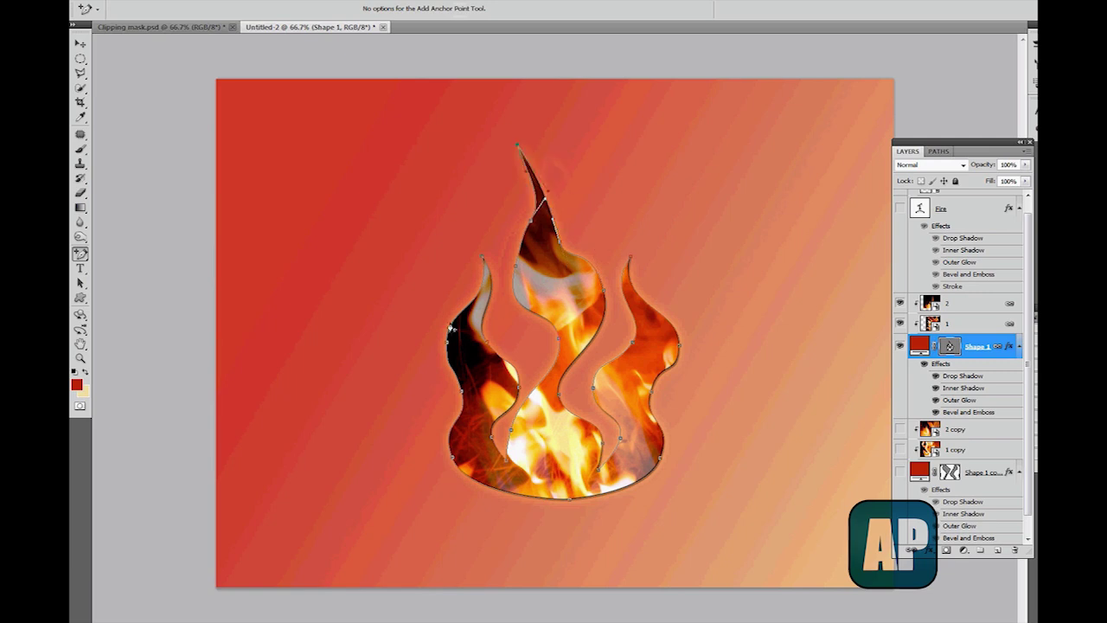
Slim the flame's left and central tongues and the right tongue's inner edge by repositioning anchor points along the Shape 1 path
{"action": "left_click_drag", "start_coordinate": [447, 342], "coordinate": [453, 342]}
{"action": "left_click_drag", "start_coordinate": [486, 342], "coordinate": [482, 350]}
{"action": "left_click_drag", "start_coordinate": [491, 436], "coordinate": [483, 435]}
{"action": "left_click_drag", "start_coordinate": [603, 291], "coordinate": [588, 290]}
{"action": "left_click_drag", "start_coordinate": [593, 387], "coordinate": [601, 388]}
{"action": "left_click_drag", "start_coordinate": [518, 388], "coordinate": [479, 355]}
{"action": "left_click", "coordinate": [453, 460]}
{"action": "left_click_drag", "start_coordinate": [454, 460], "coordinate": [508, 447]}
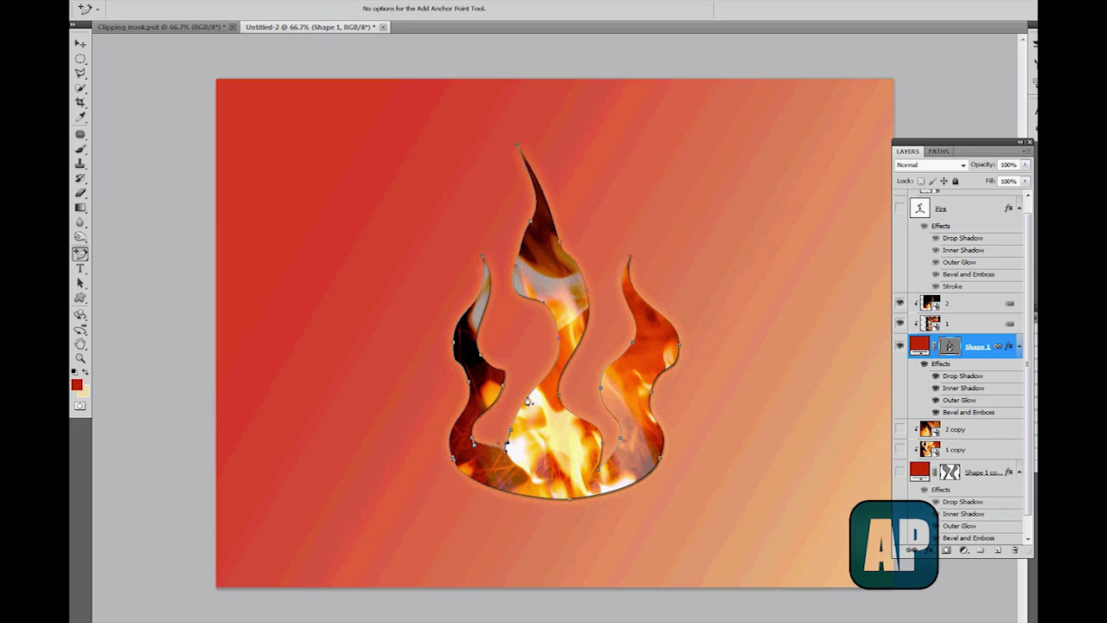
{"action": "left_click_drag", "start_coordinate": [503, 386], "coordinate": [497, 396]}
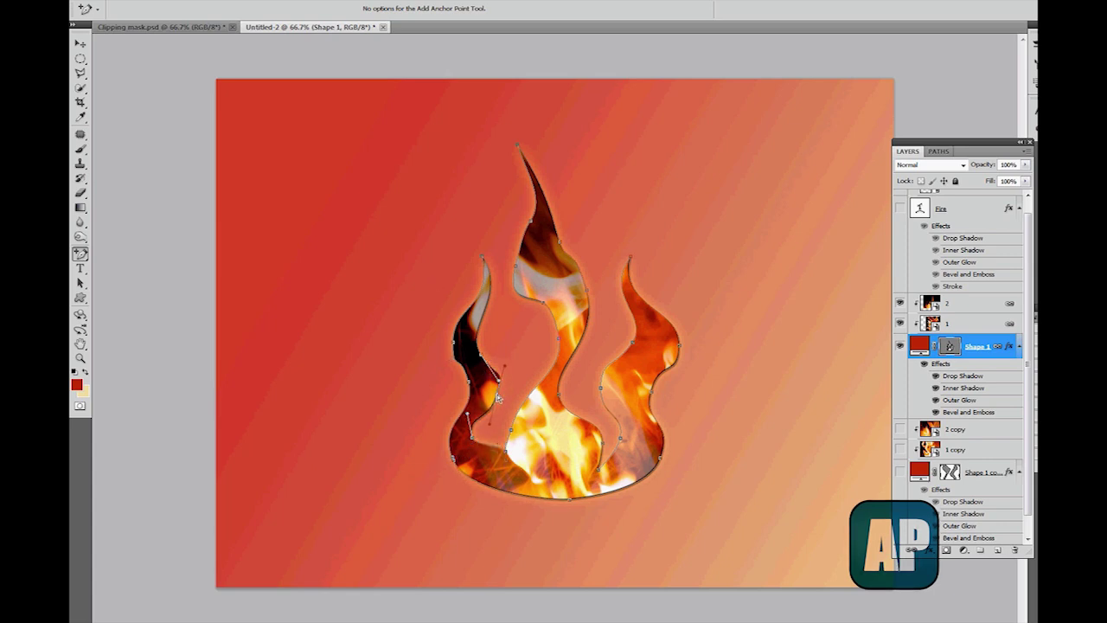
{"action": "key", "text": "v"}
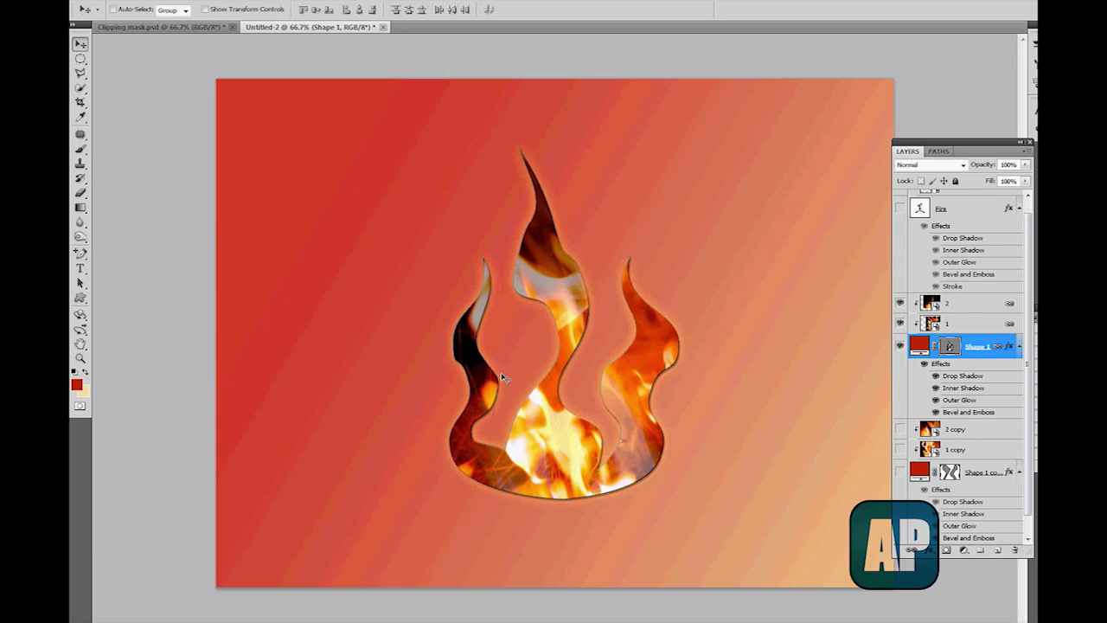
{"action": "left_click", "coordinate": [81, 255]}
{"action": "left_click", "coordinate": [138, 279]}
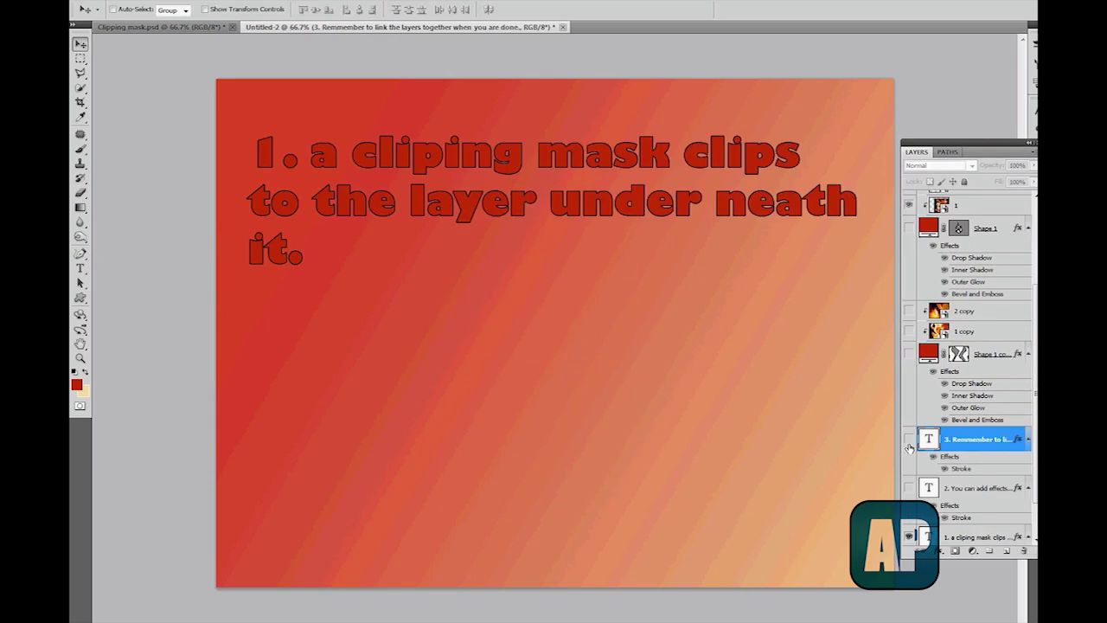
Toggle the first clipping-mask tip's visibility off and on, and show the second and third tip text layers
{"action": "left_click", "coordinate": [908, 536]}
{"action": "left_click", "coordinate": [908, 537]}
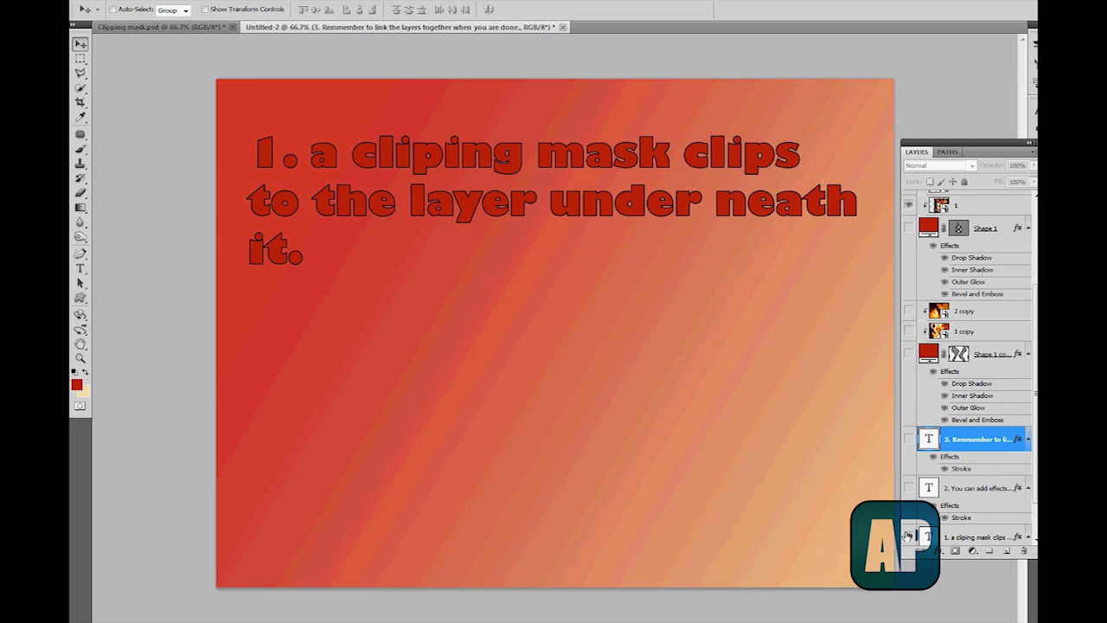
{"action": "left_click", "coordinate": [908, 488]}
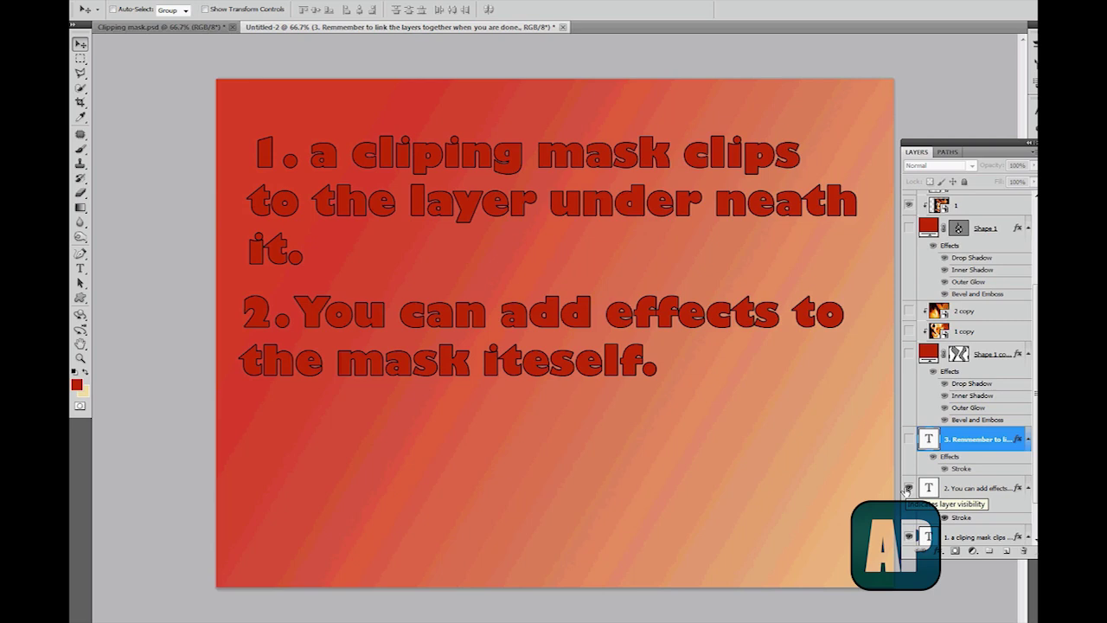
{"action": "left_click", "coordinate": [908, 438]}
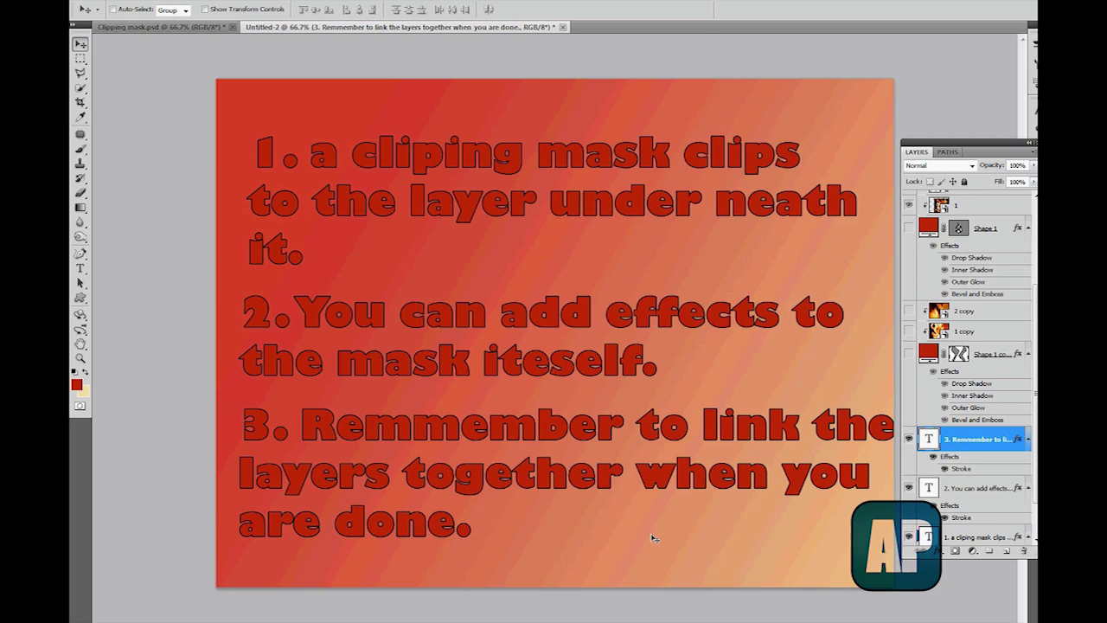
View the Clipping mask.psd artwork and return to the Untitled-2 document to compare the two
{"action": "key", "text": "ctrl+Tab"}
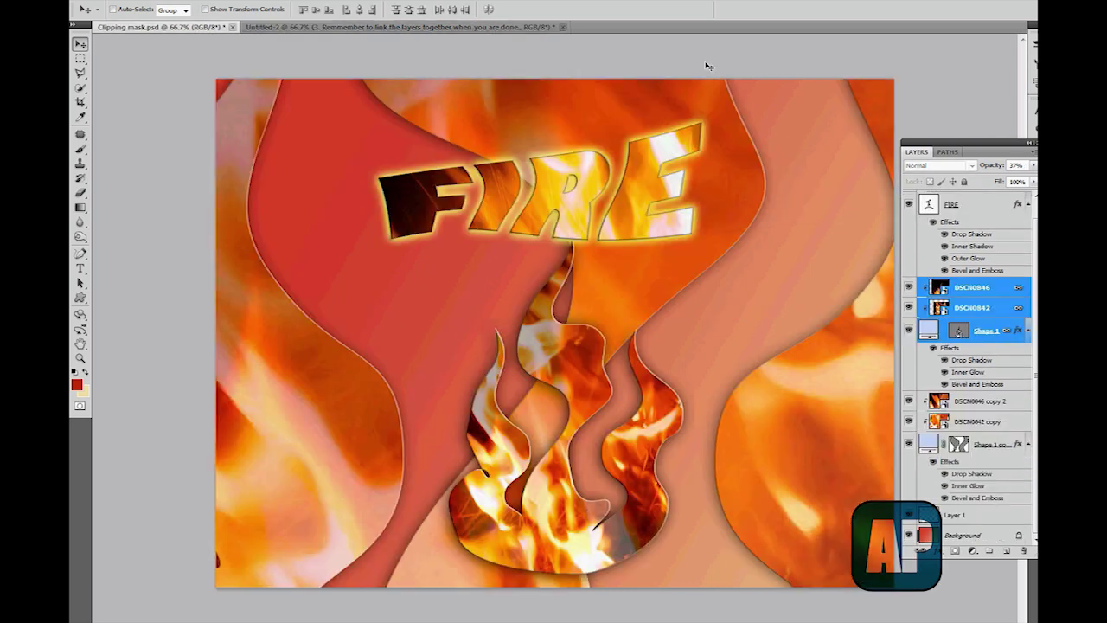
{"action": "key", "text": "ctrl+Tab"}
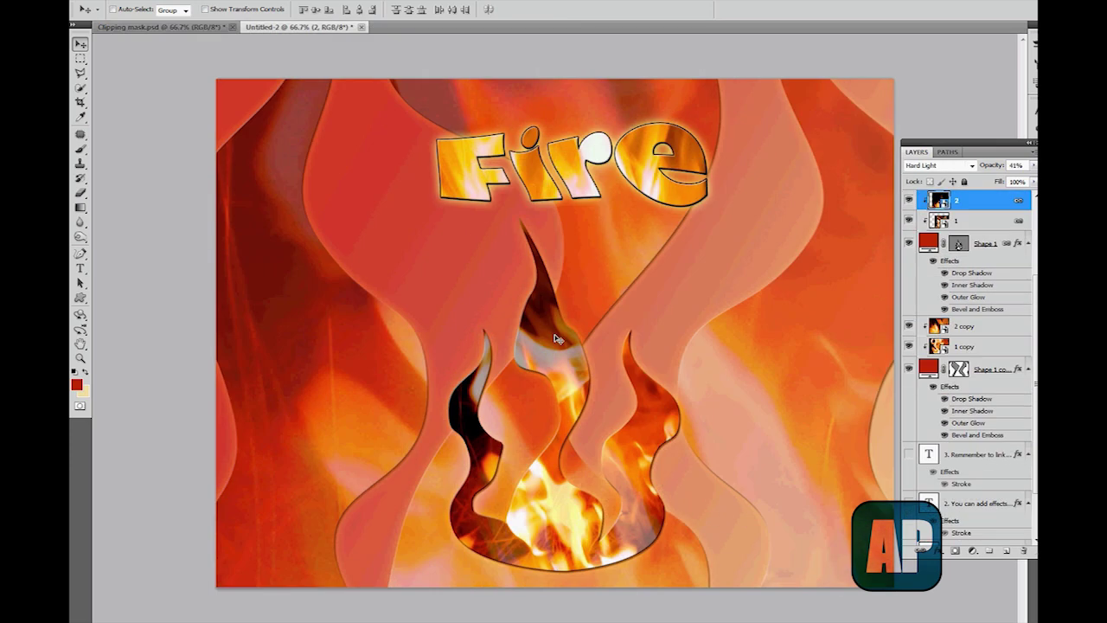